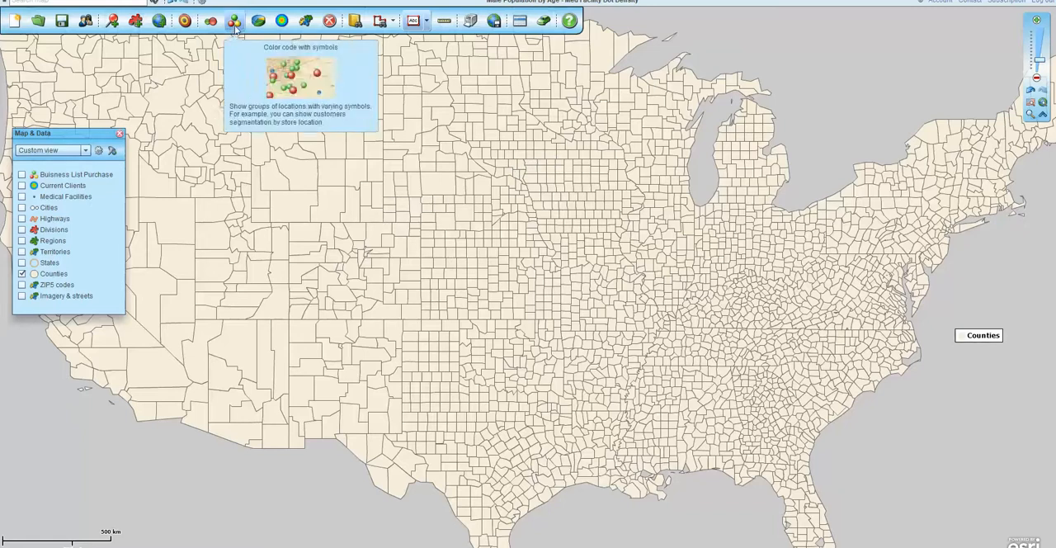
# Start color coding the Counties map layer and choose Demographic data as the data category.
pyautogui.click(307, 23)
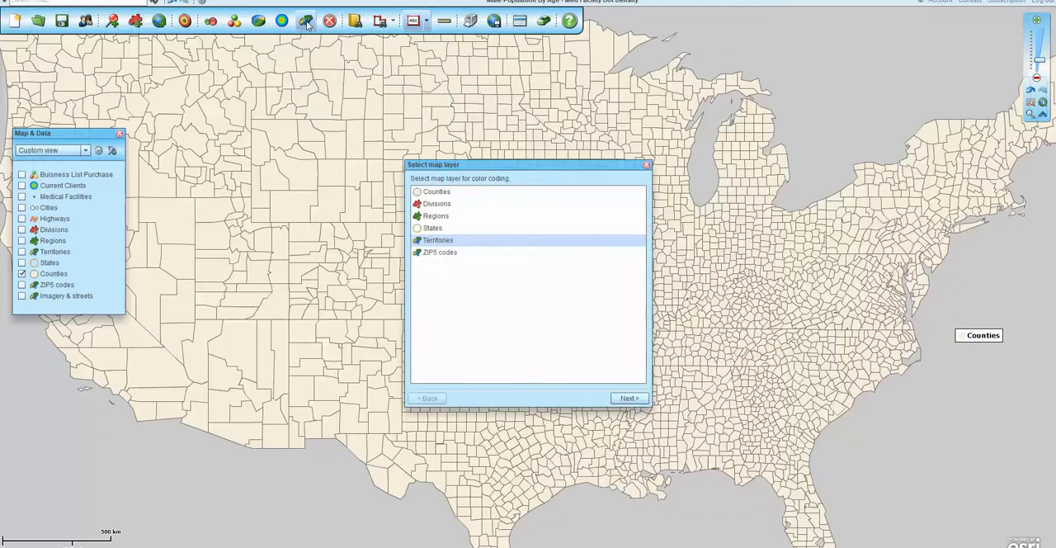
pyautogui.click(434, 191)
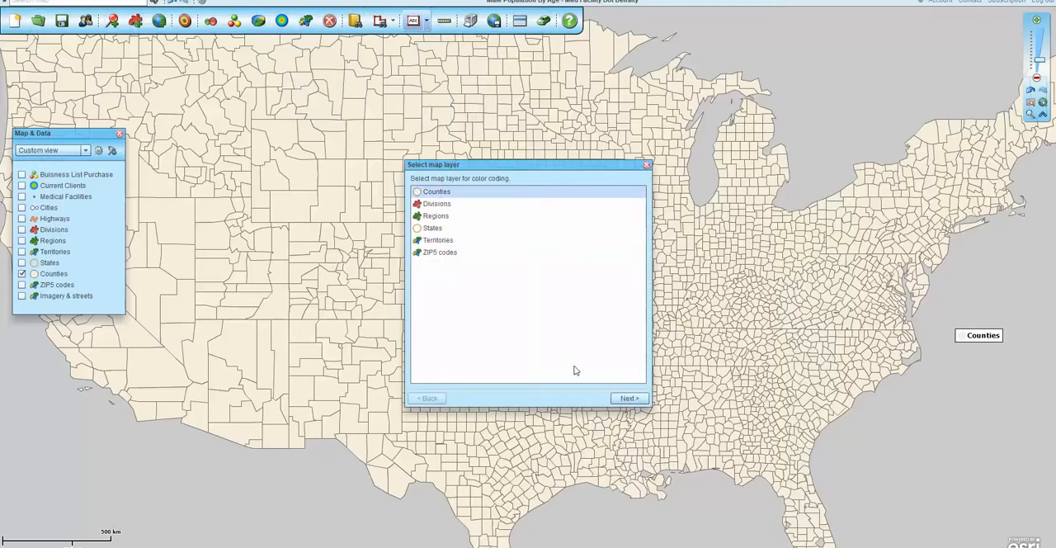
pyautogui.click(629, 398)
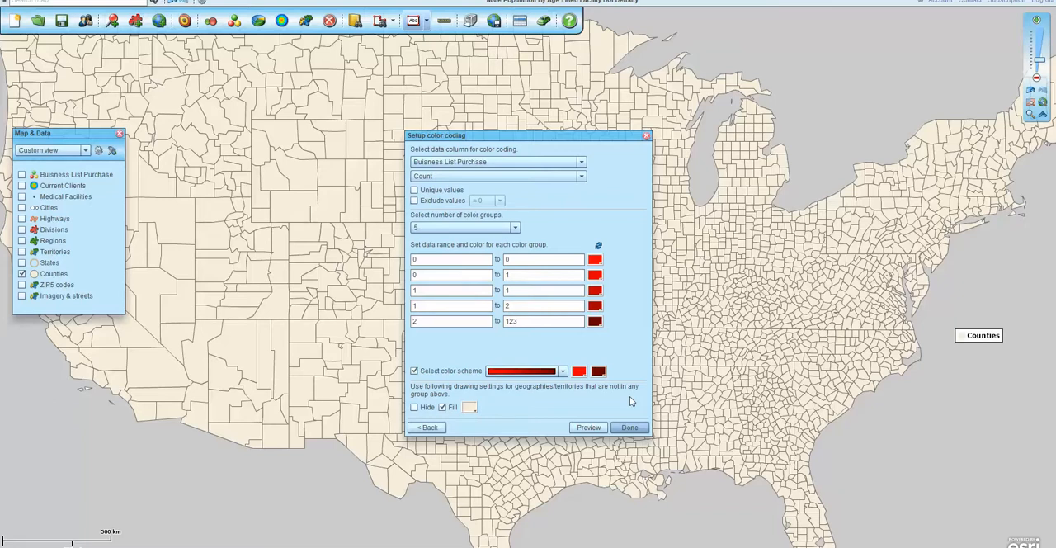
pyautogui.click(582, 164)
pyautogui.click(441, 188)
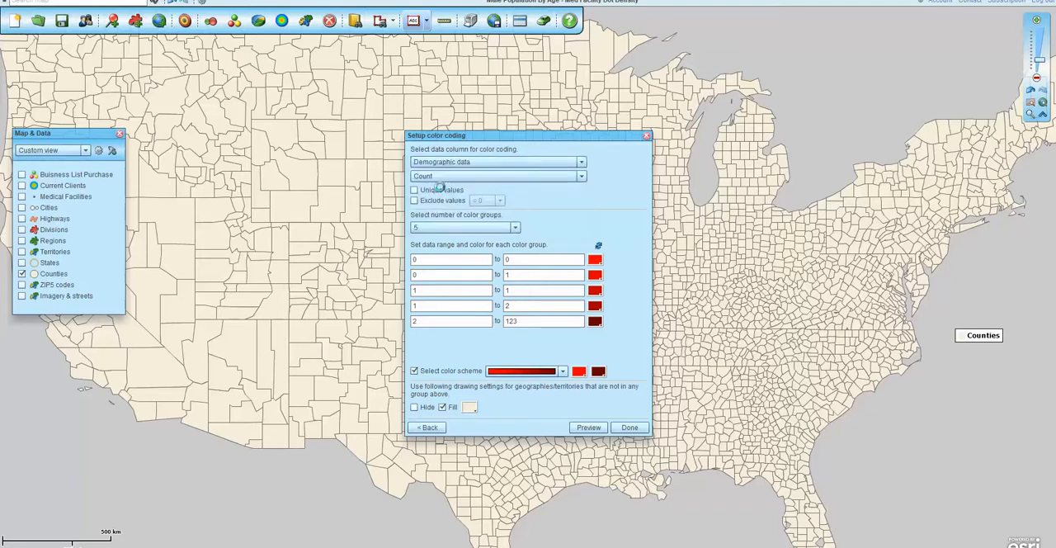
# Browse the available demographic columns and apply the county color coding using Population (2018) with five color groups.
pyautogui.click(582, 177)
pyautogui.scroll(-3, 582, 204)
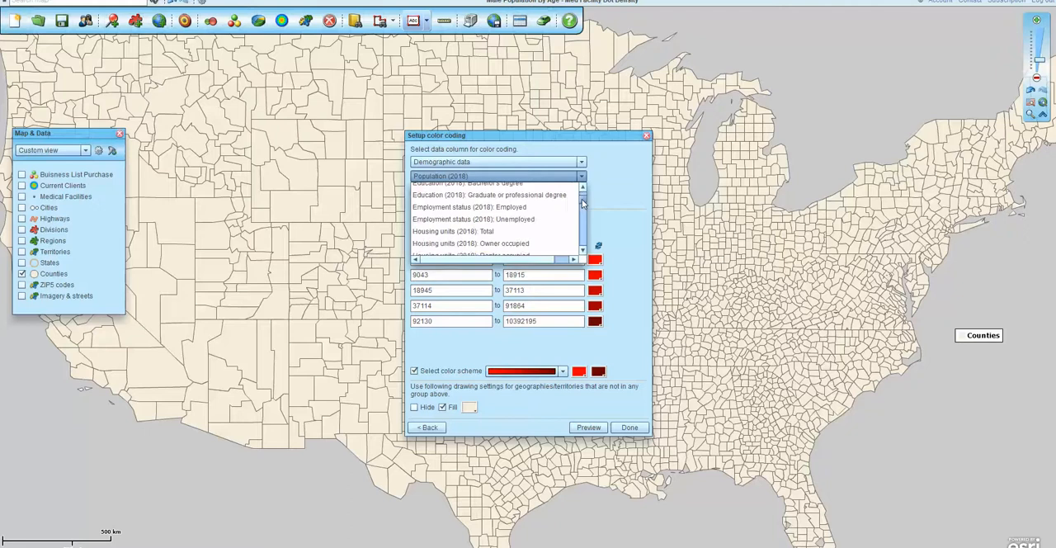
pyautogui.moveTo(582, 203)
pyautogui.mouseDown()
pyautogui.moveTo(584, 241)
pyautogui.moveTo(585, 192)
pyautogui.mouseUp()
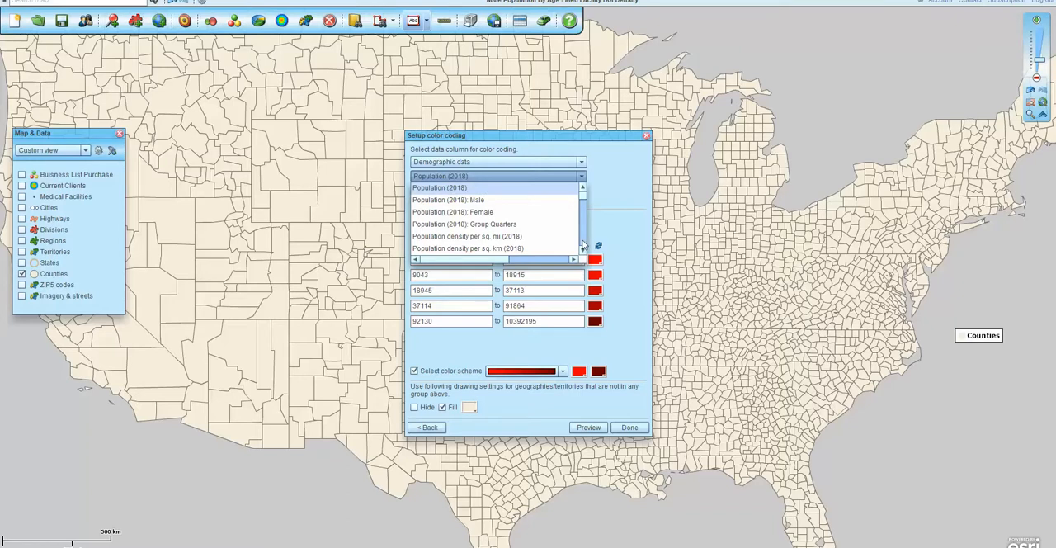
pyautogui.scroll(-15, 582, 245)
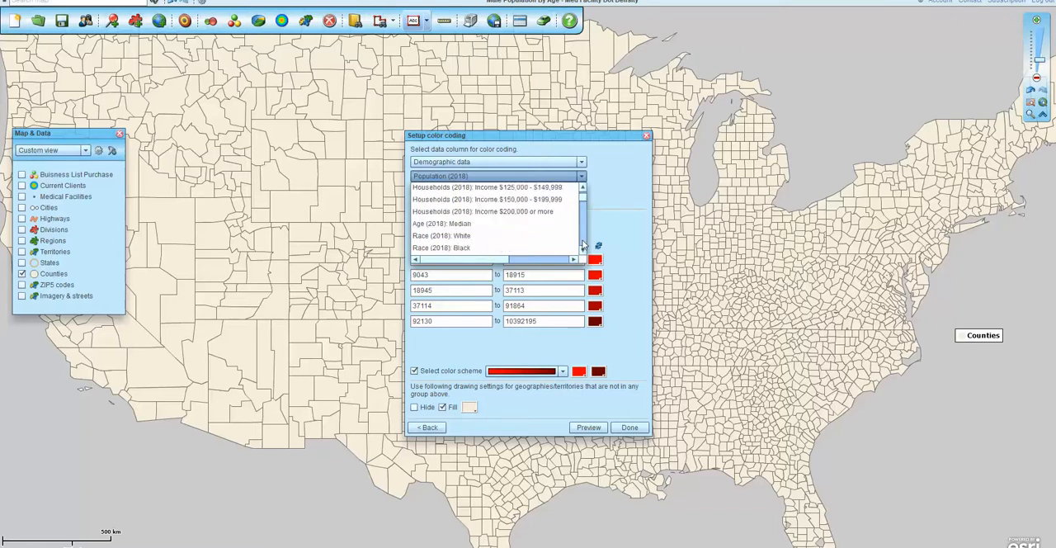
pyautogui.scroll(-15, 582, 244)
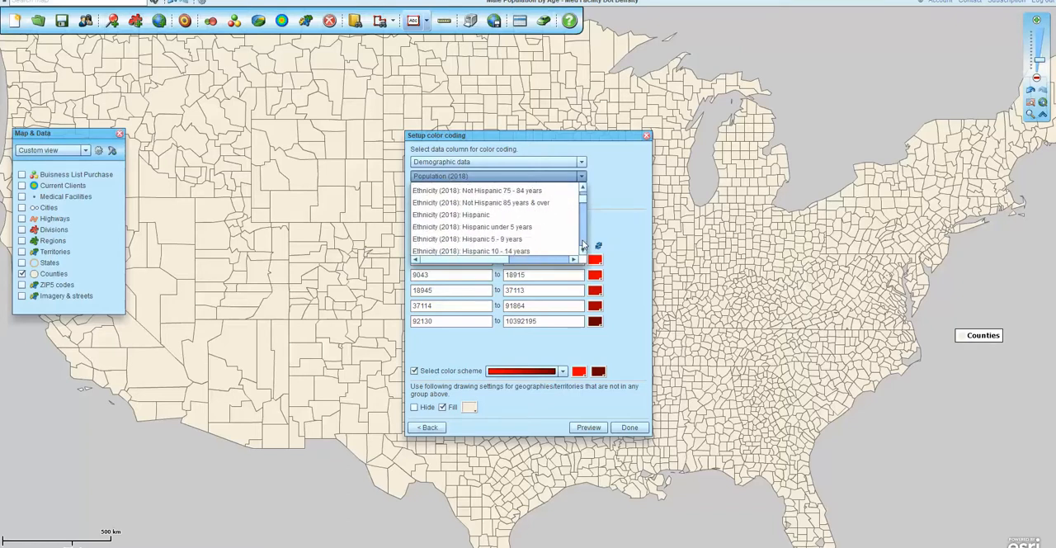
pyautogui.scroll(-8, 582, 245)
pyautogui.moveTo(583, 200); pyautogui.dragTo(582, 179)
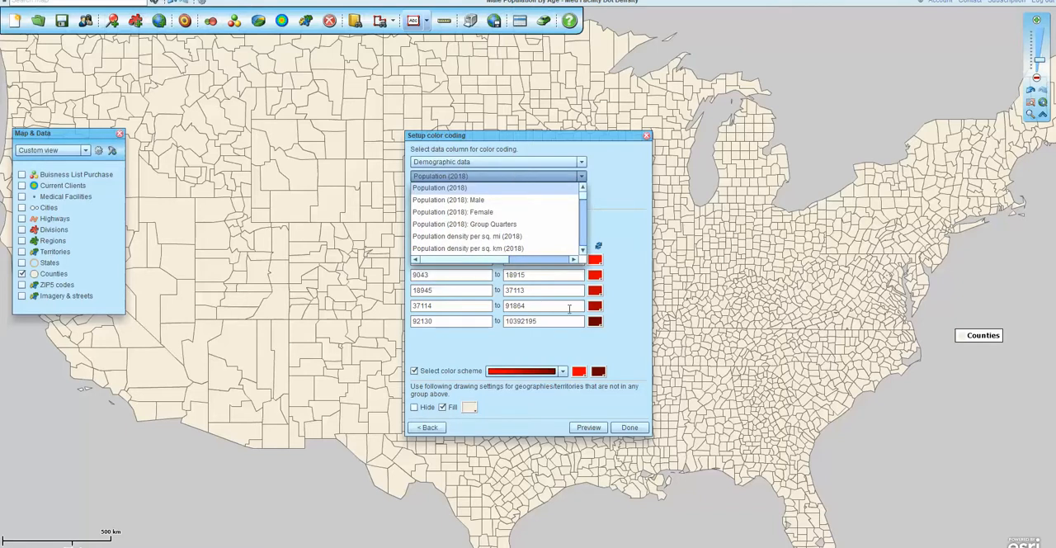
pyautogui.click(628, 430)
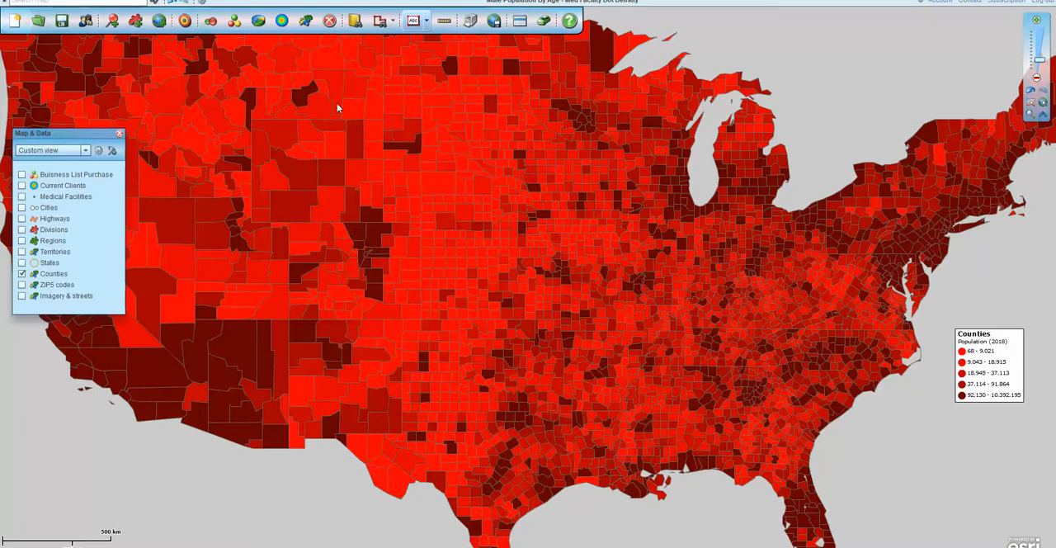
# Open the Counties layer's calculated data column manager and start a new data column.
pyautogui.moveTo(288, 119)
pyautogui.moveTo(185, 56)
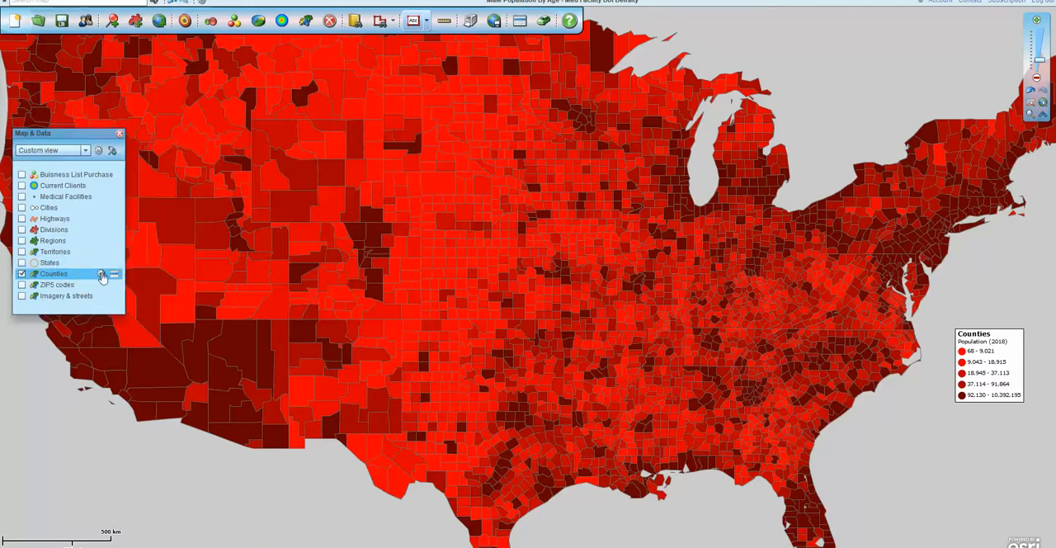
pyautogui.click(101, 273)
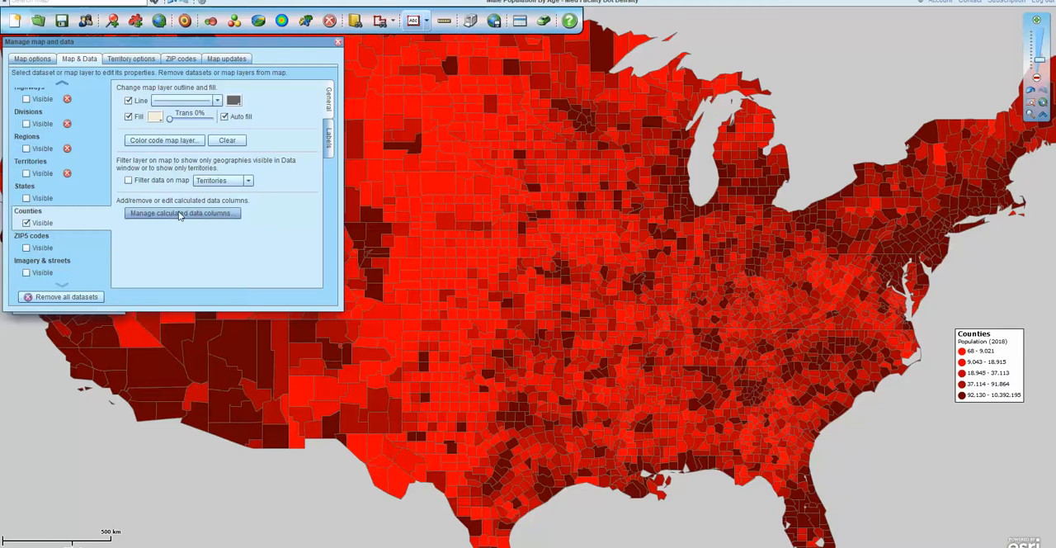
pyautogui.click(198, 218)
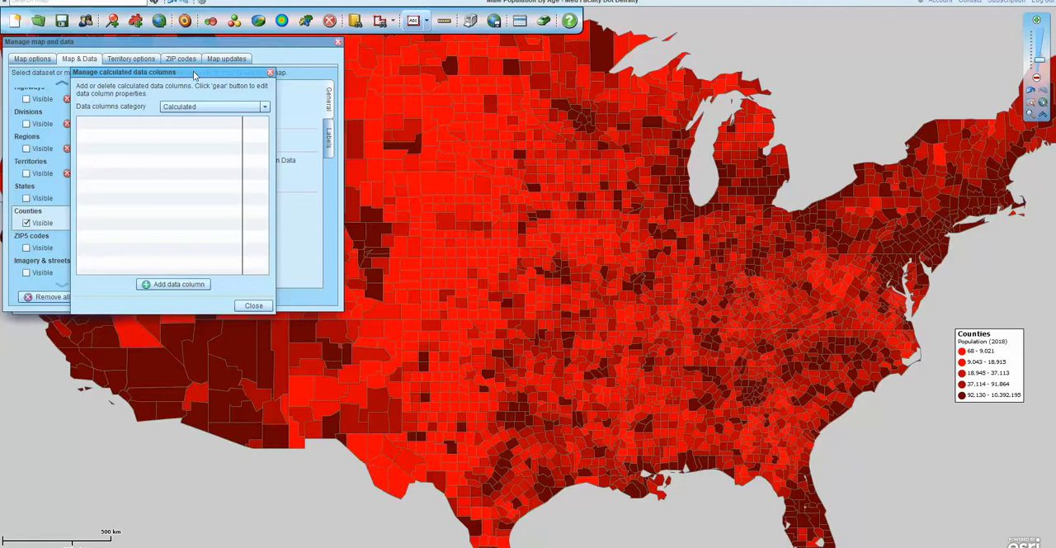
pyautogui.moveTo(194, 74); pyautogui.dragTo(341, 137)
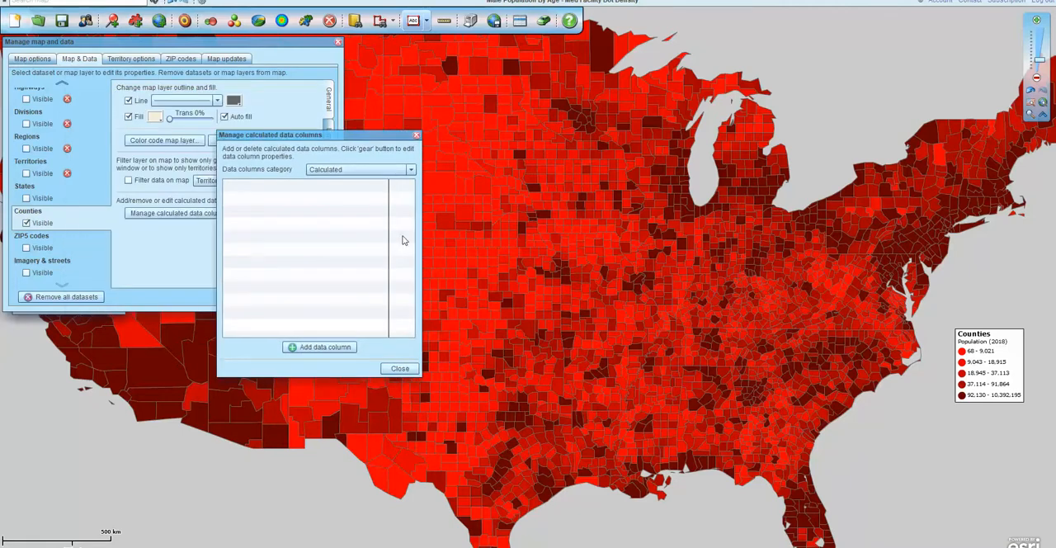
pyautogui.click(320, 348)
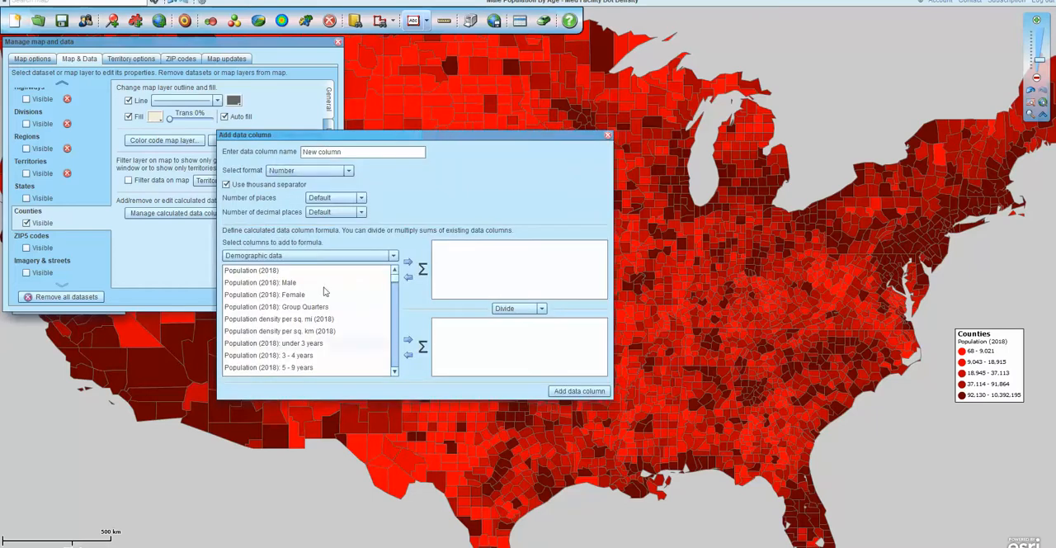
# Add the demographic column Population (2018): Female 65 - 69 years to the first sum of the formula.
pyautogui.moveTo(355, 151); pyautogui.dragTo(304, 152)
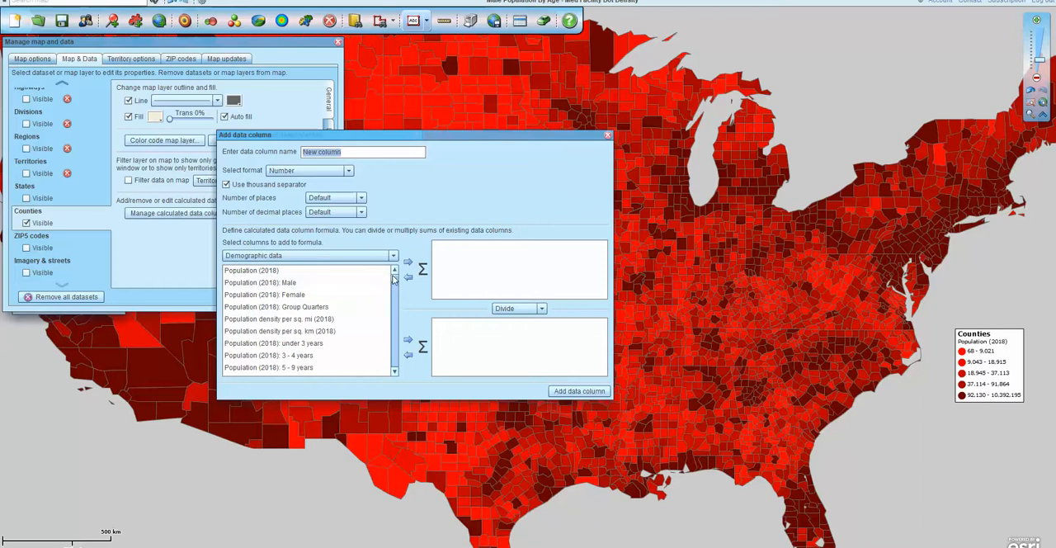
pyautogui.moveTo(394, 277); pyautogui.dragTo(394, 281)
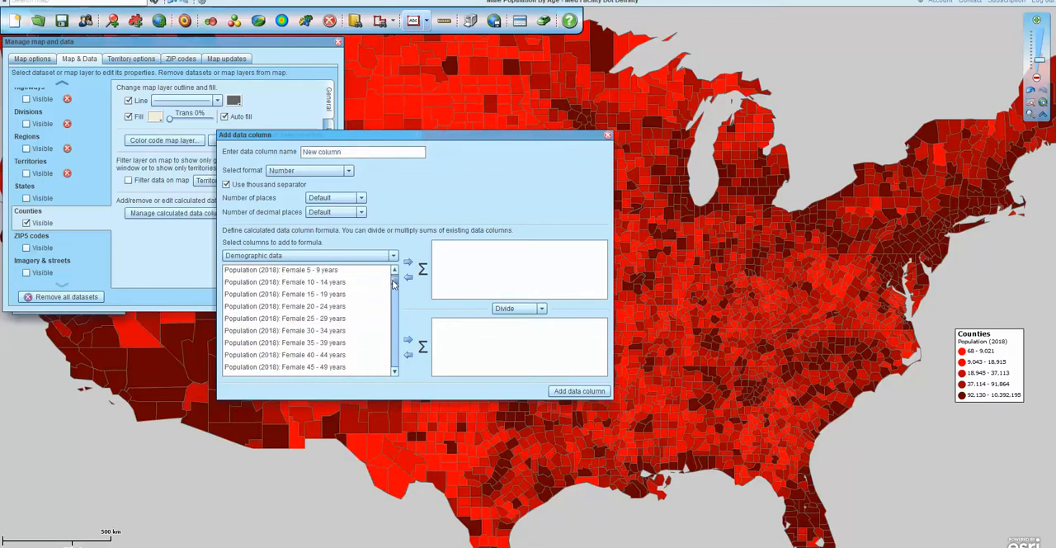
pyautogui.click(395, 371)
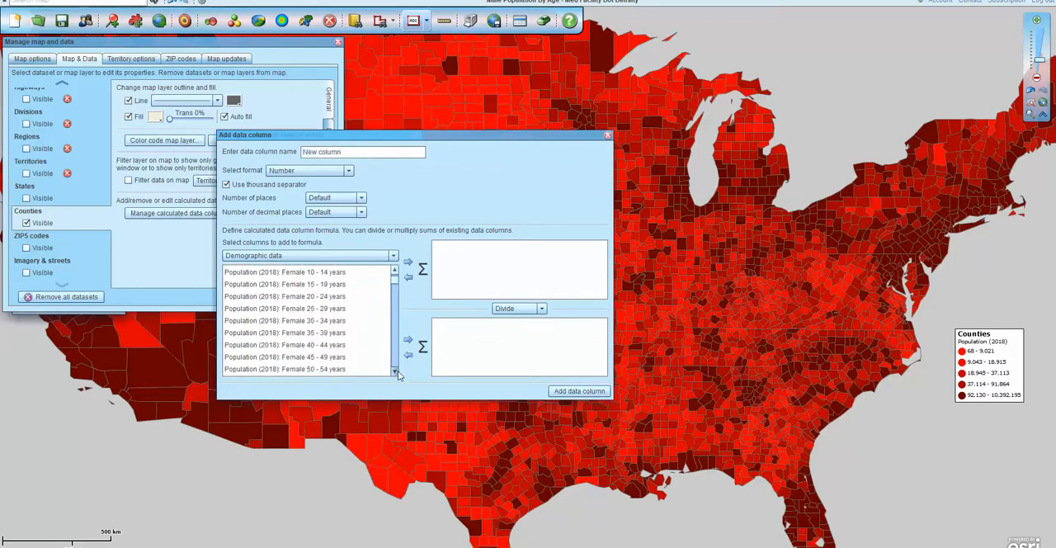
pyautogui.click(396, 372)
pyautogui.click(396, 372)
pyautogui.click(396, 372)
pyautogui.click(396, 372)
pyautogui.click(396, 372)
pyautogui.click(396, 372)
pyautogui.click(245, 321)
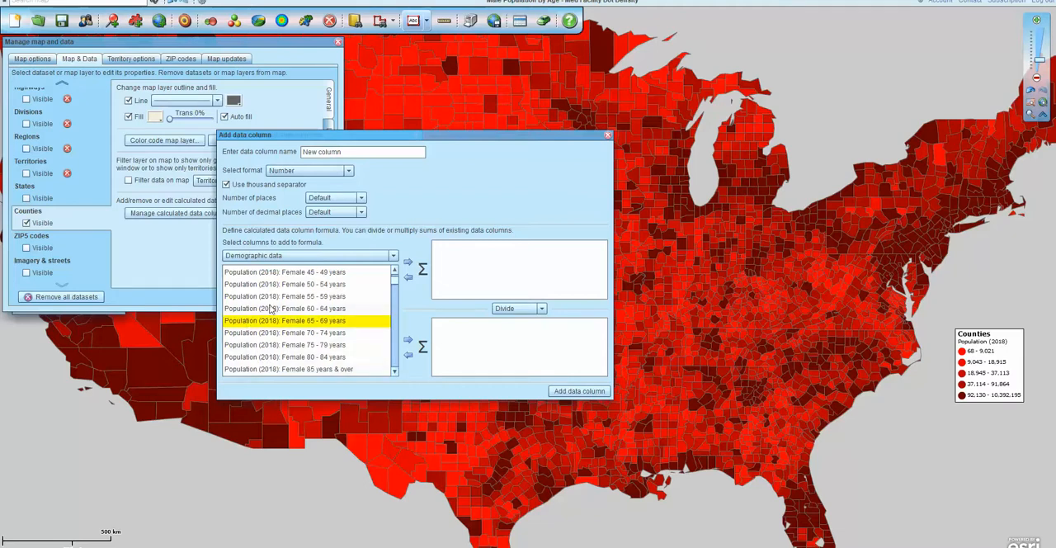
pyautogui.click(407, 262)
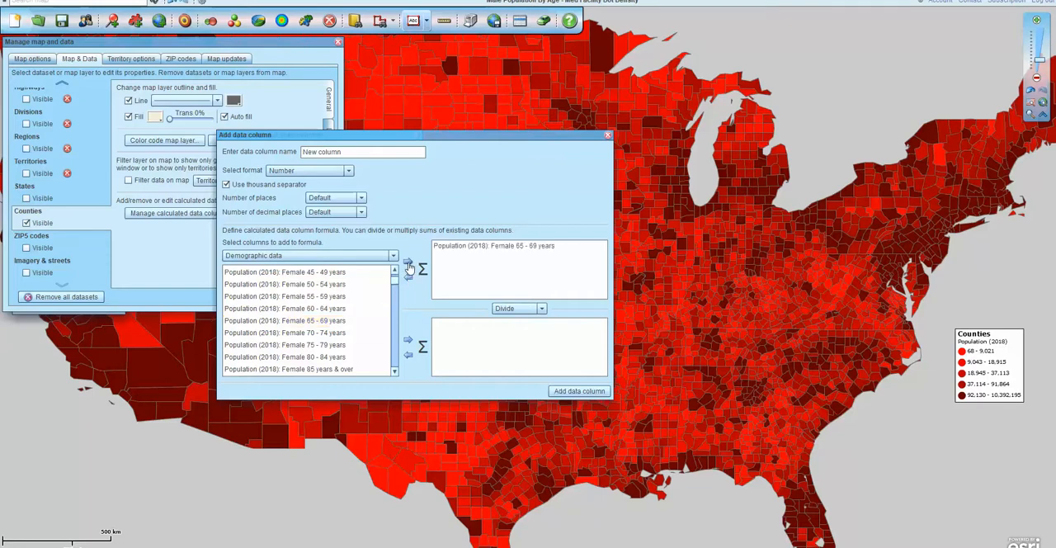
# Add the four 2018 female population columns from 70 - 74 years through 85 years & over to the same sum.
pyautogui.click(284, 334)
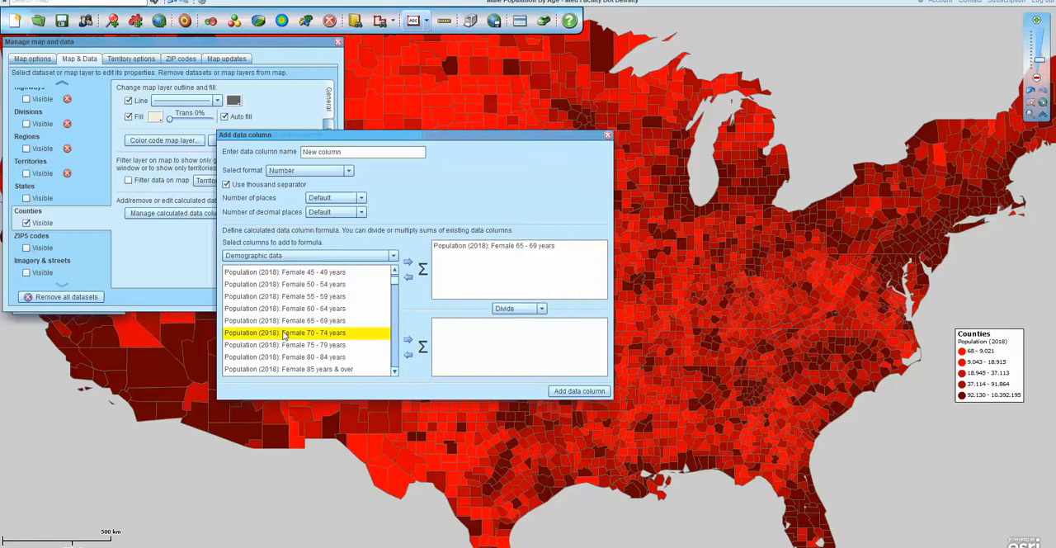
pyautogui.keyDown('shift'); pyautogui.click(286, 369); pyautogui.keyUp('shift')
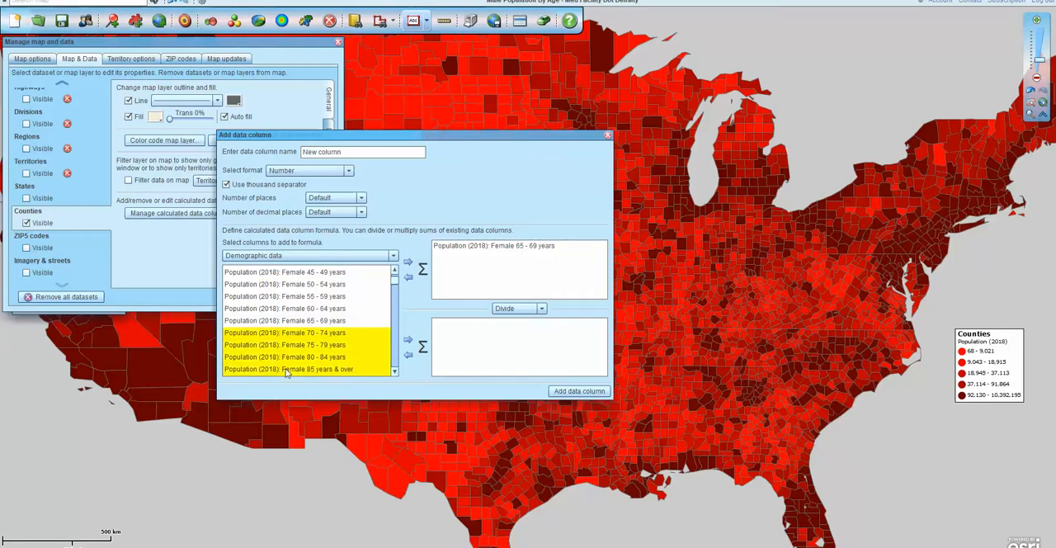
pyautogui.click(408, 263)
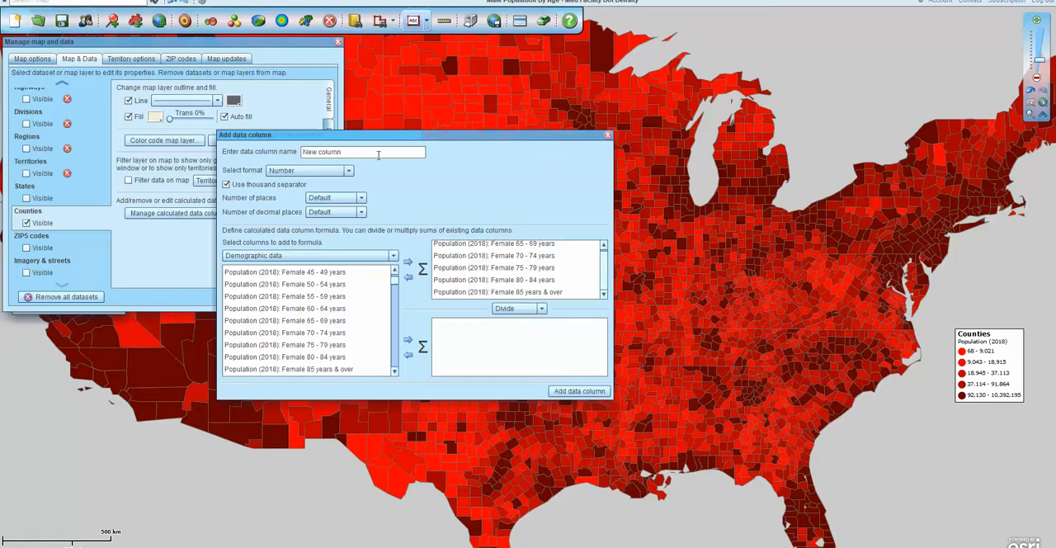
# Name the new calculated data column "Older Ladies USA".
pyautogui.moveTo(355, 151); pyautogui.dragTo(273, 147)
pyautogui.write('Older Ladies USA')
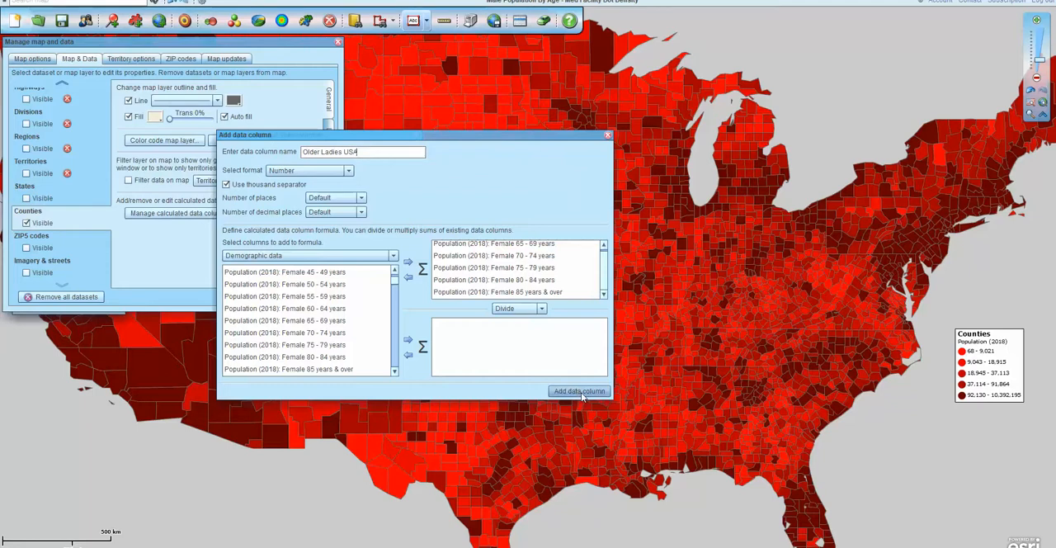
# Review the new column's options for number of places, decimal places and number format without changing them.
pyautogui.click(361, 200)
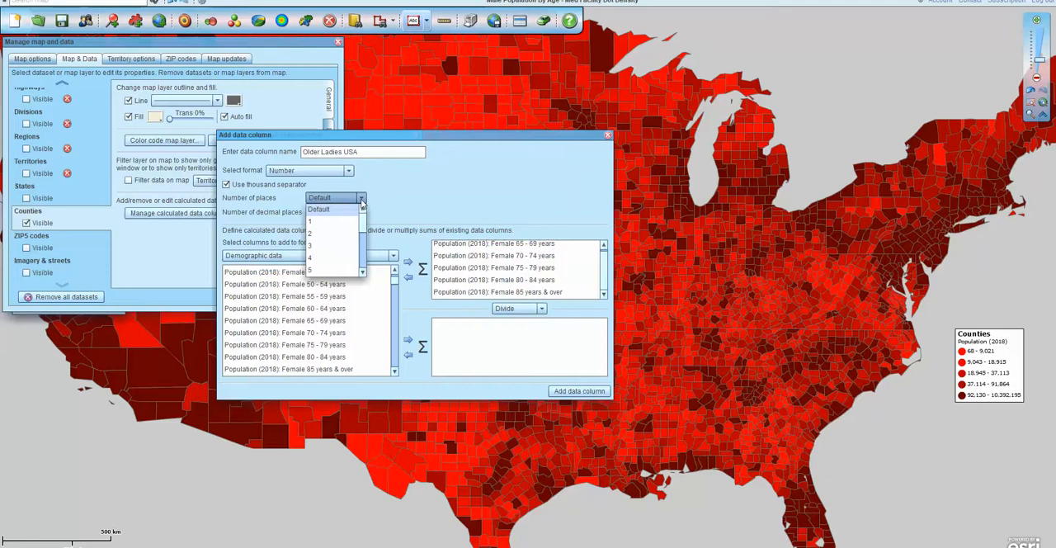
pyautogui.click(361, 200)
pyautogui.click(362, 213)
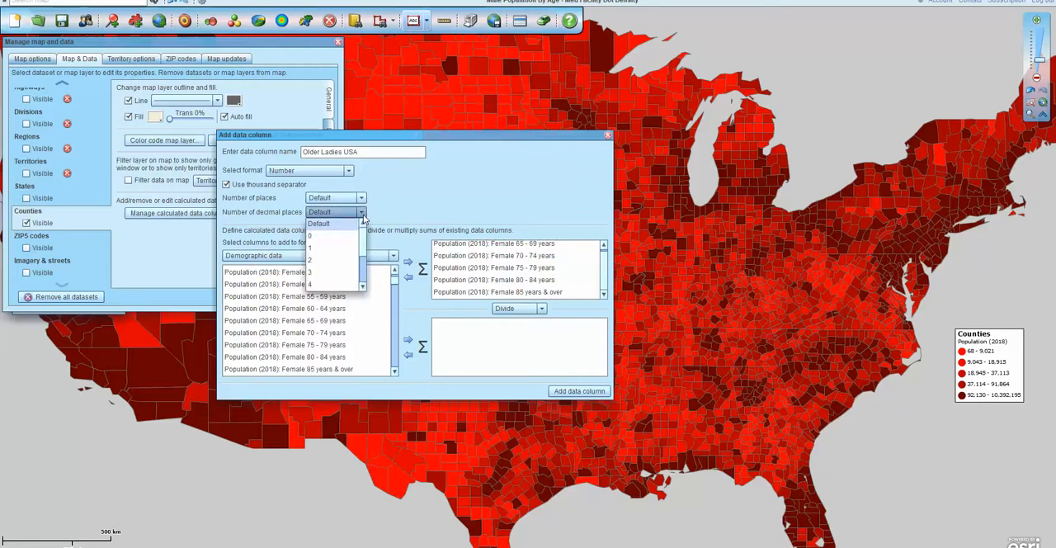
pyautogui.click(361, 213)
pyautogui.click(361, 199)
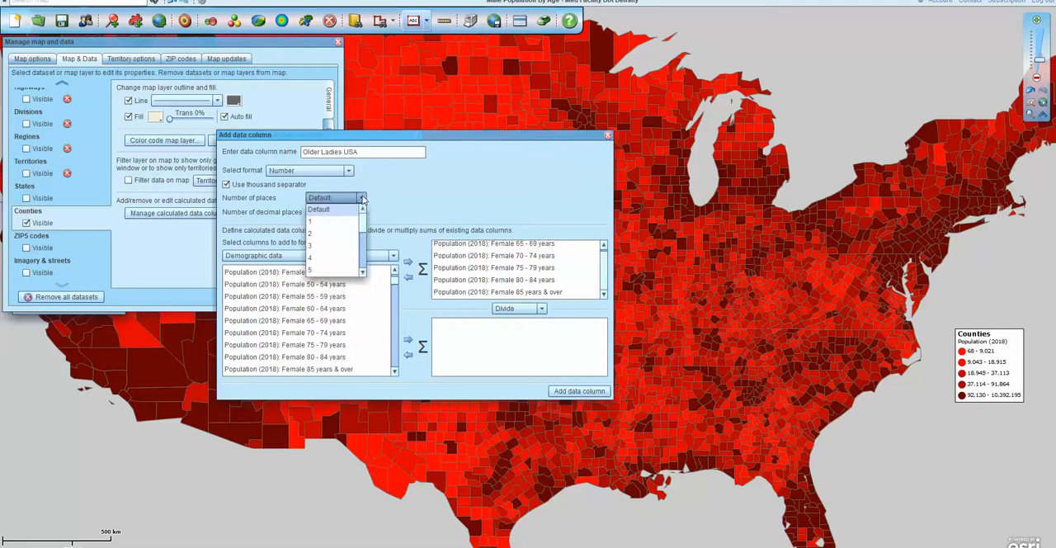
pyautogui.click(361, 200)
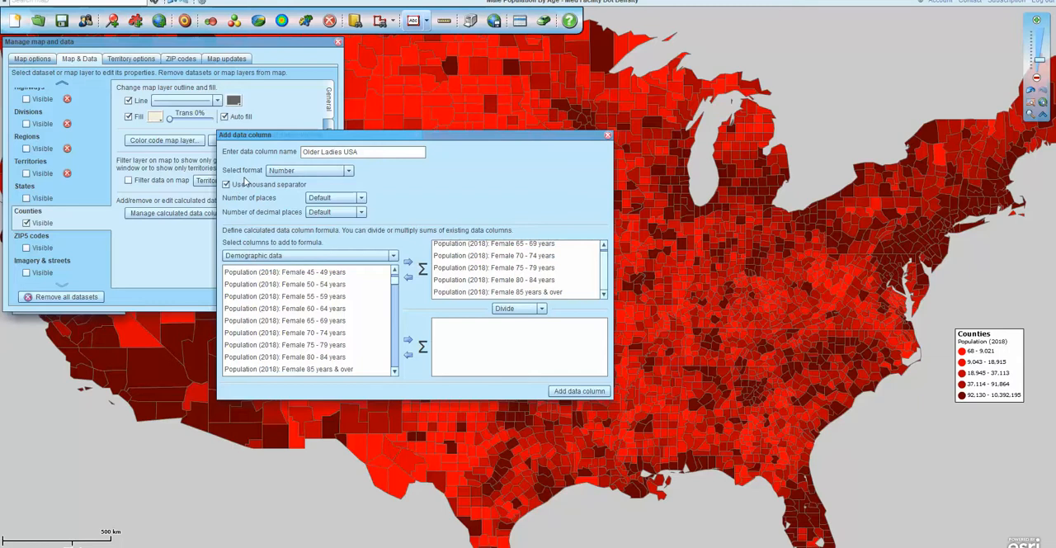
pyautogui.click(348, 172)
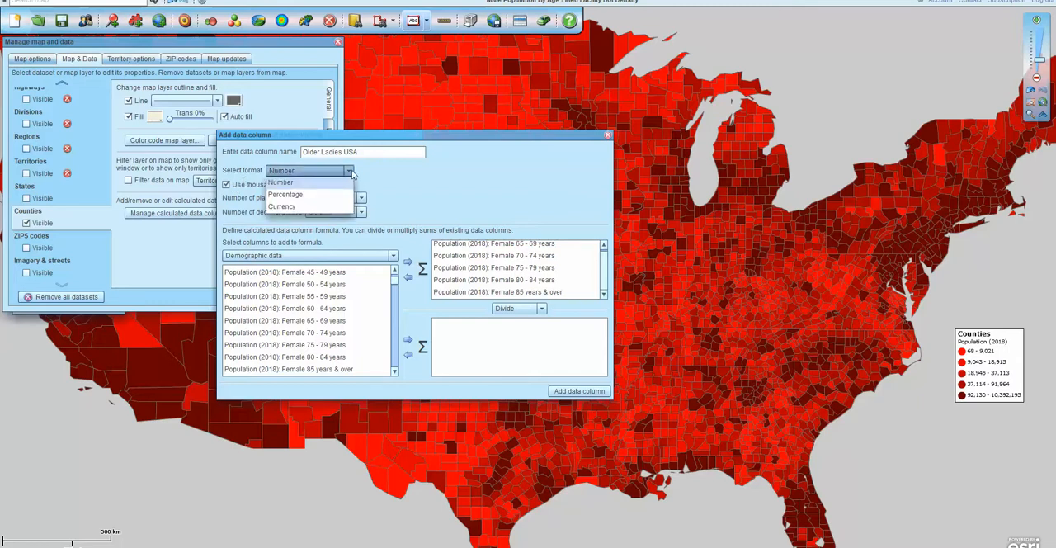
pyautogui.click(440, 171)
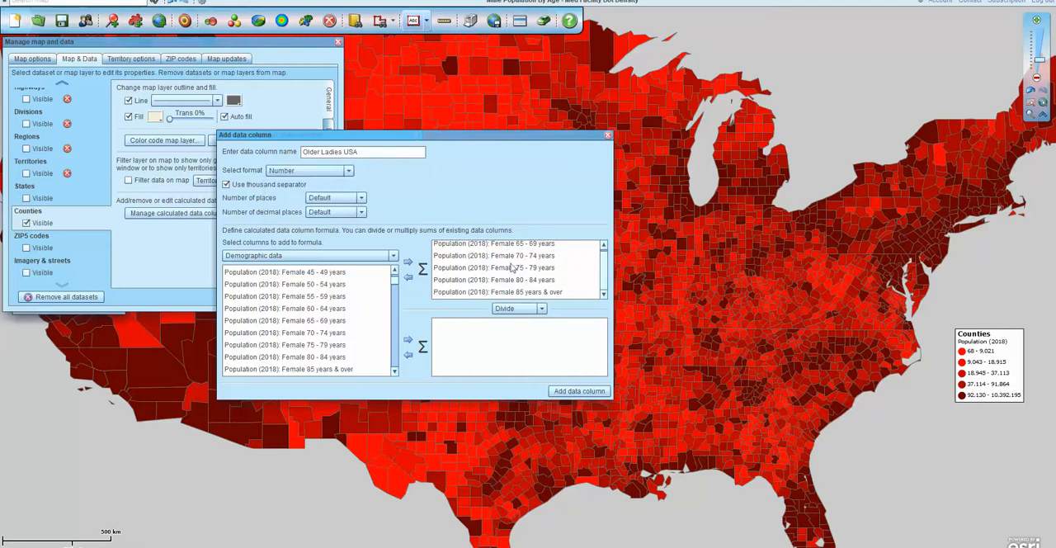
# Add the Older Ladies USA column to the Counties layer and close the calculated column manager.
pyautogui.click(579, 391)
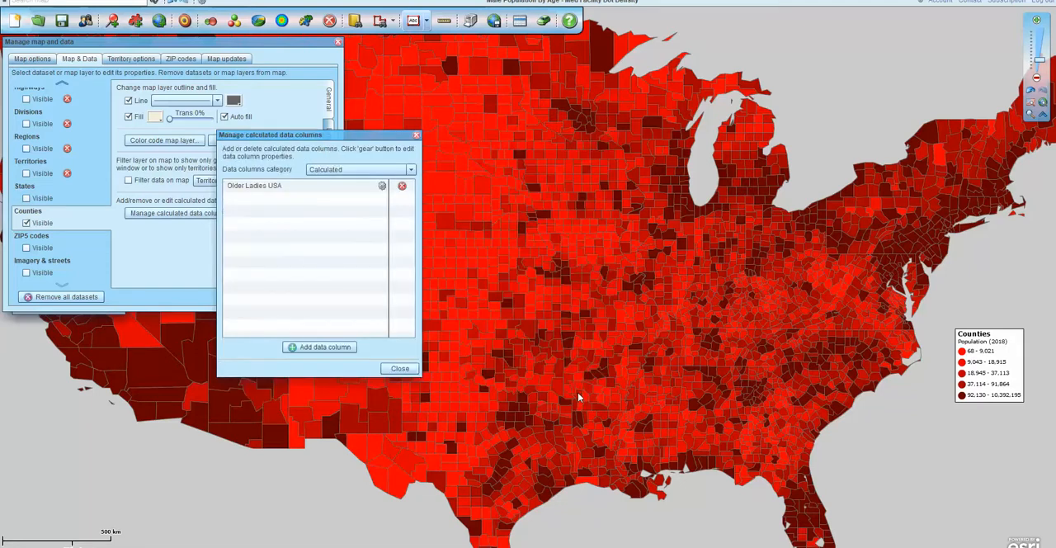
pyautogui.click(417, 135)
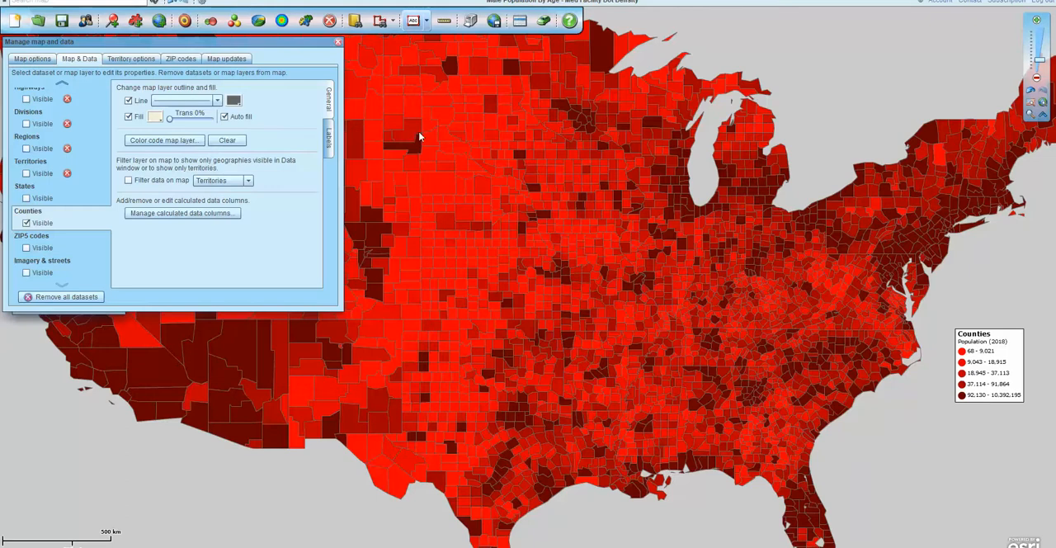
# Color code the Counties layer by the calculated Older Ladies USA column, using five color groups and the green color scheme.
pyautogui.click(305, 20)
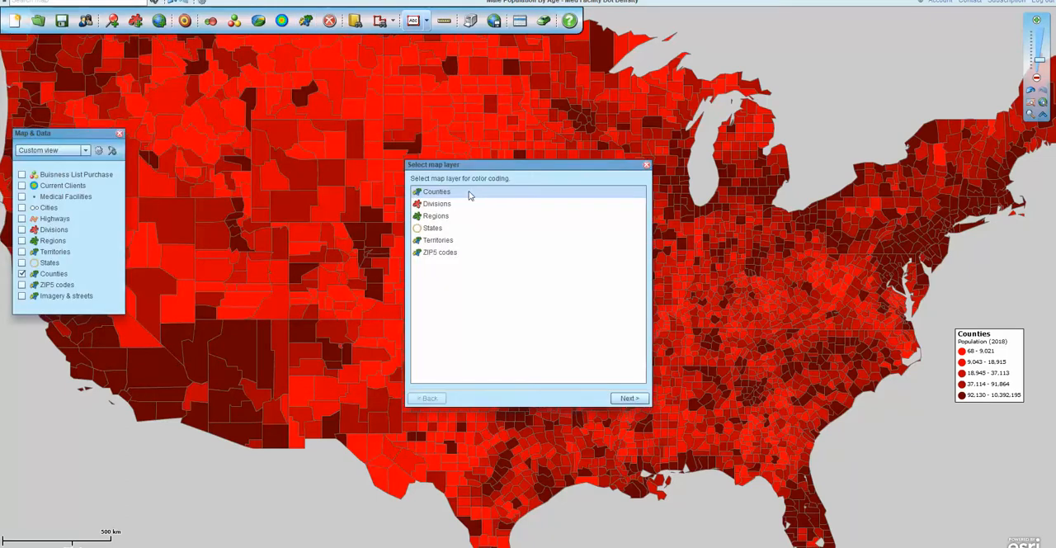
pyautogui.click(620, 398)
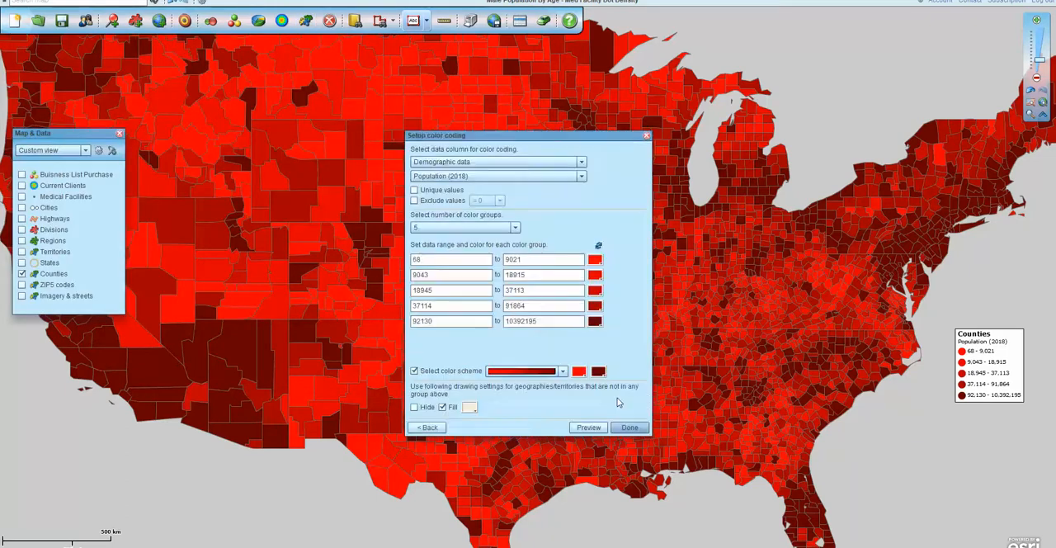
pyautogui.click(582, 162)
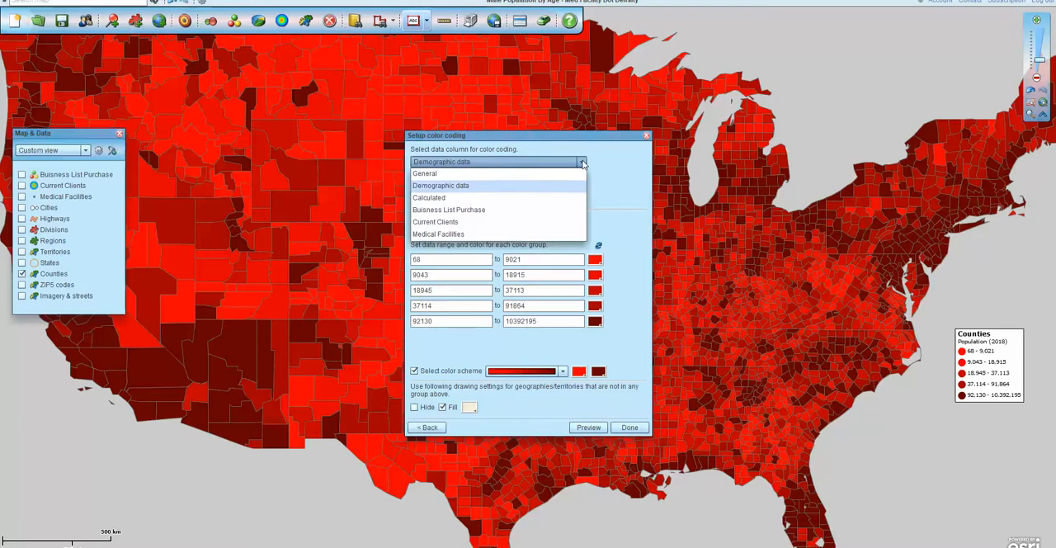
pyautogui.click(474, 197)
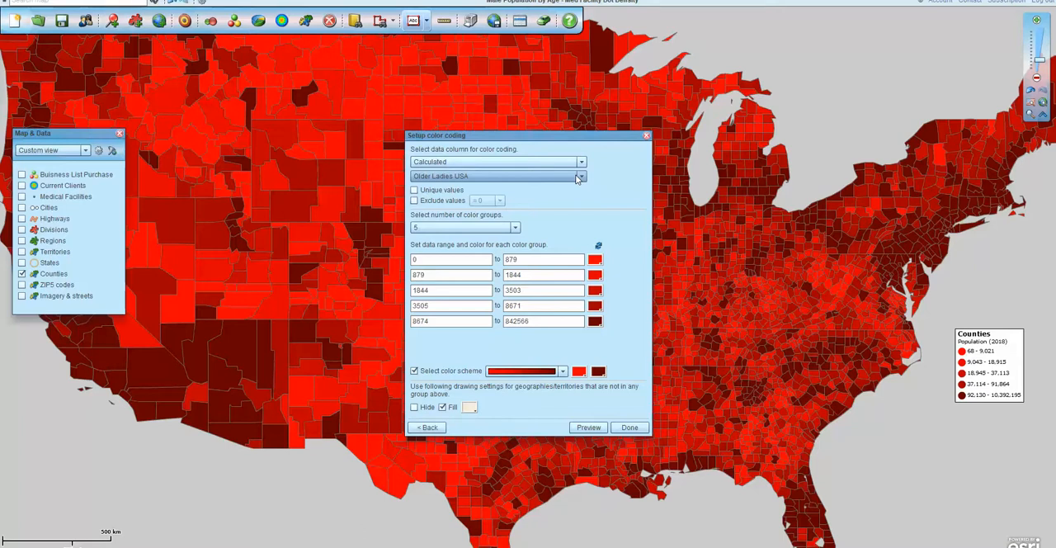
pyautogui.click(563, 371)
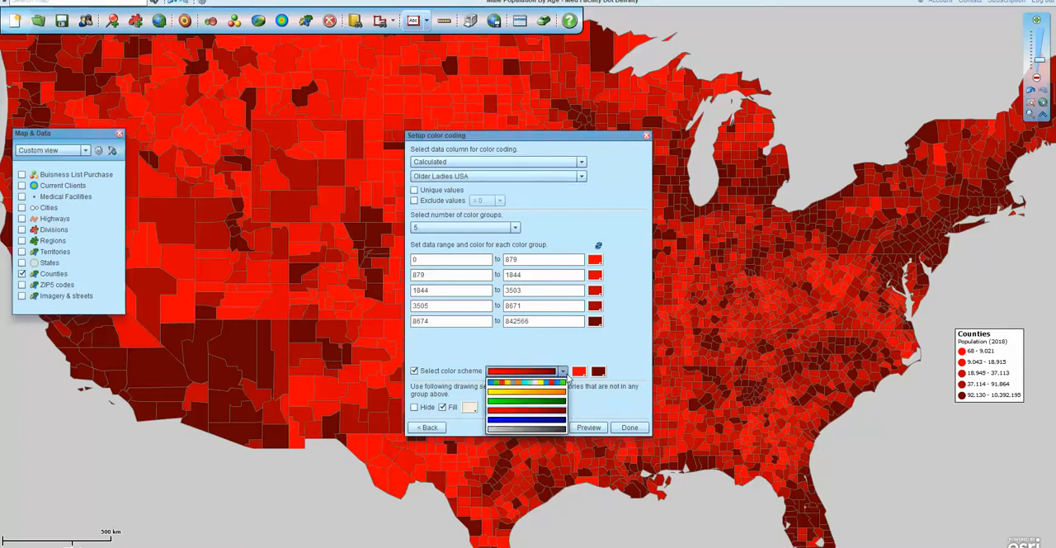
pyautogui.click(532, 402)
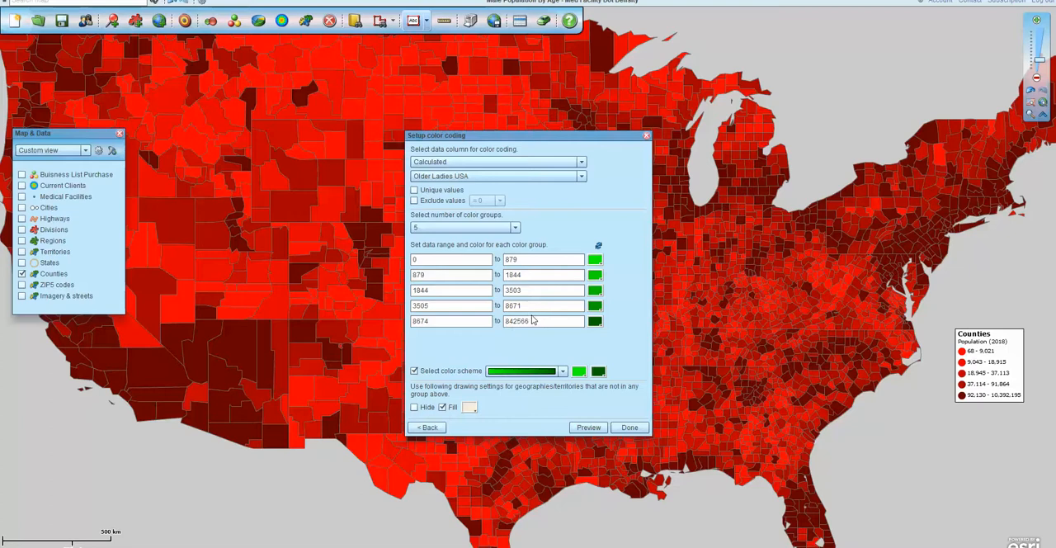
pyautogui.click(628, 428)
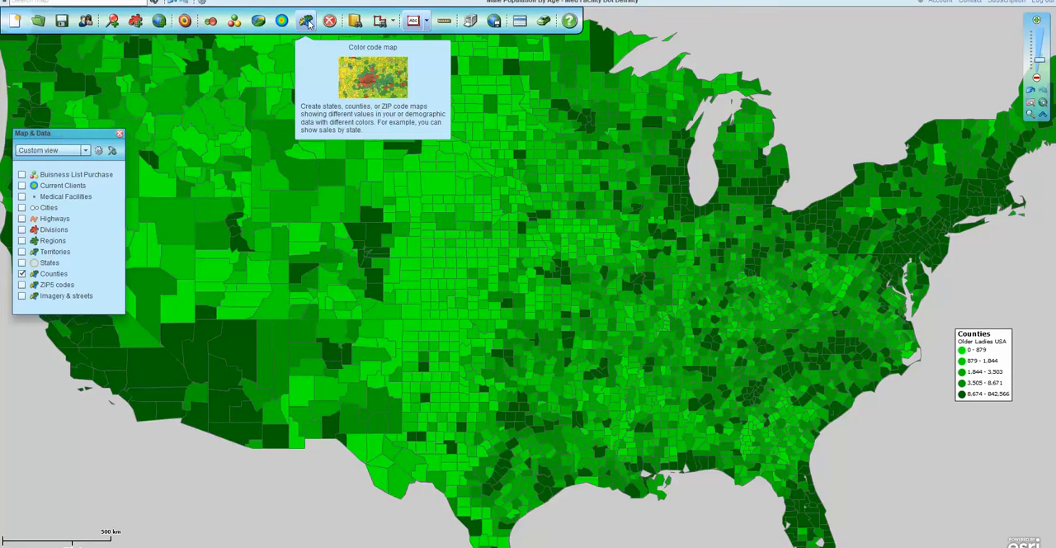
# Show the Territories layer on the map and review its color coding by the calculated Older Americans column, keeping the settings.
pyautogui.click(21, 251)
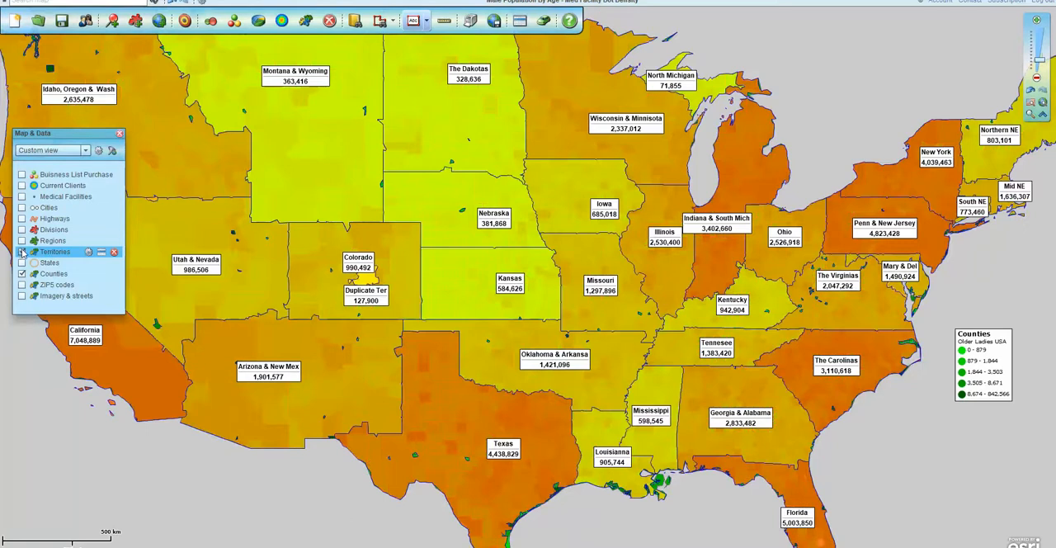
pyautogui.click(283, 22)
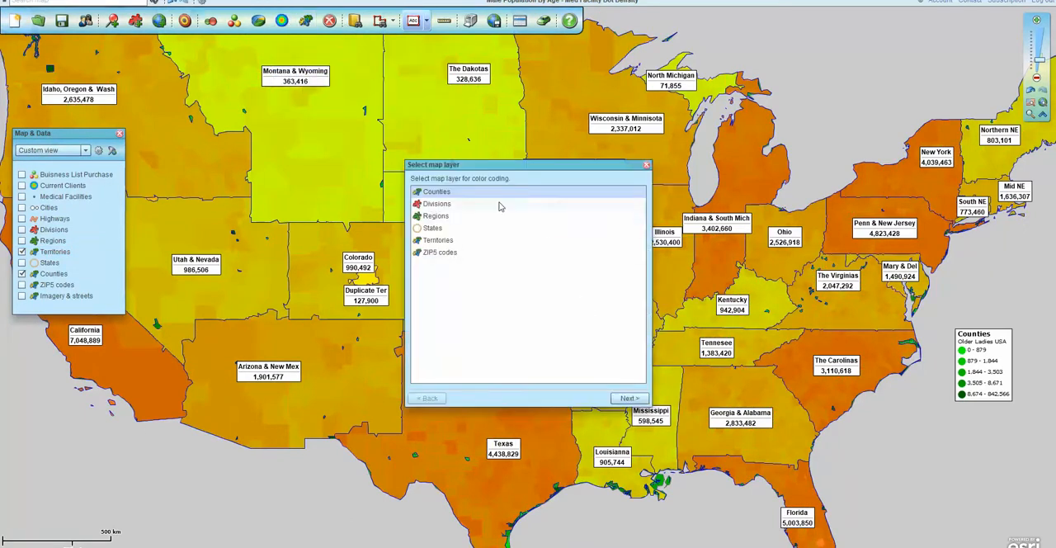
pyautogui.click(491, 240)
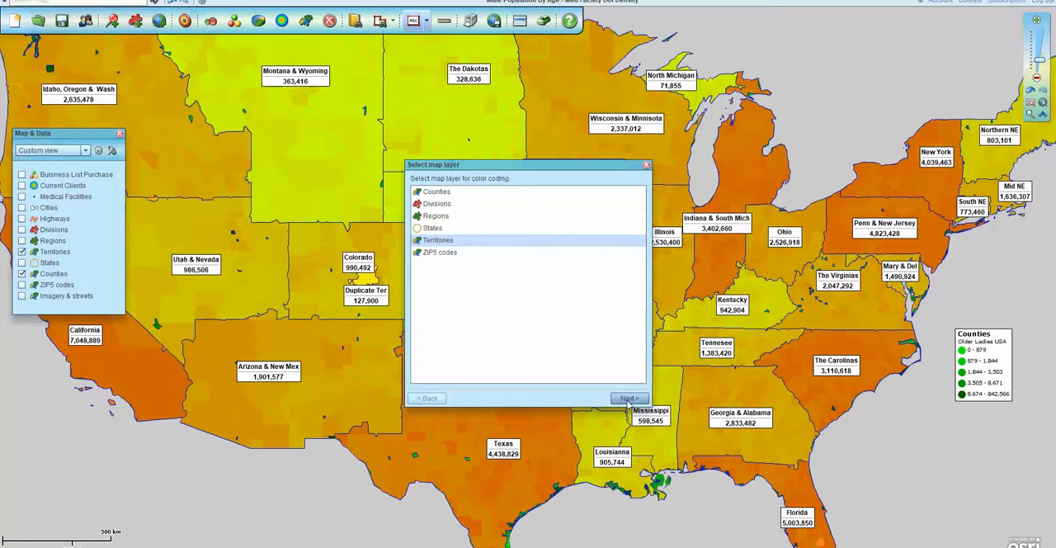
pyautogui.click(629, 398)
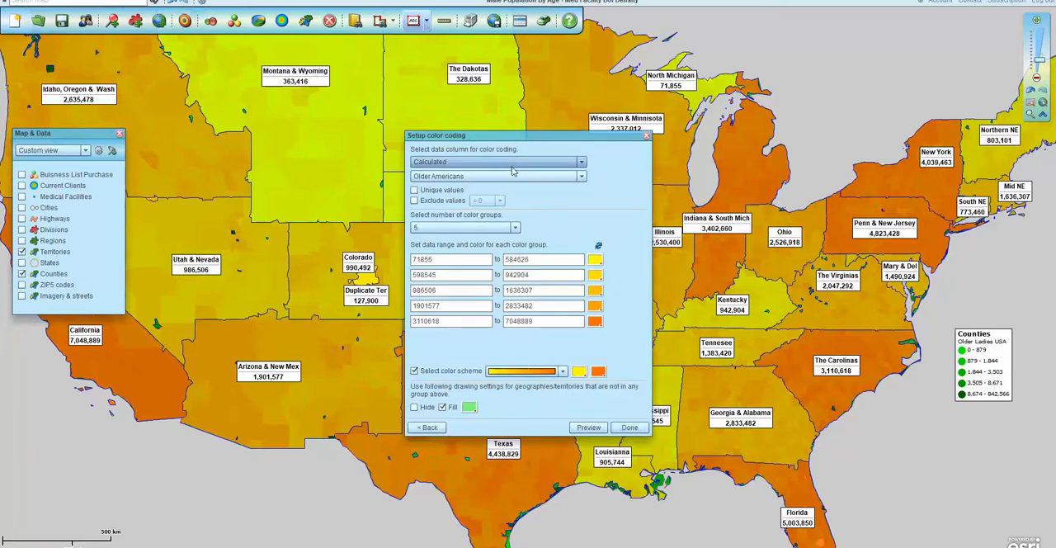
pyautogui.click(632, 428)
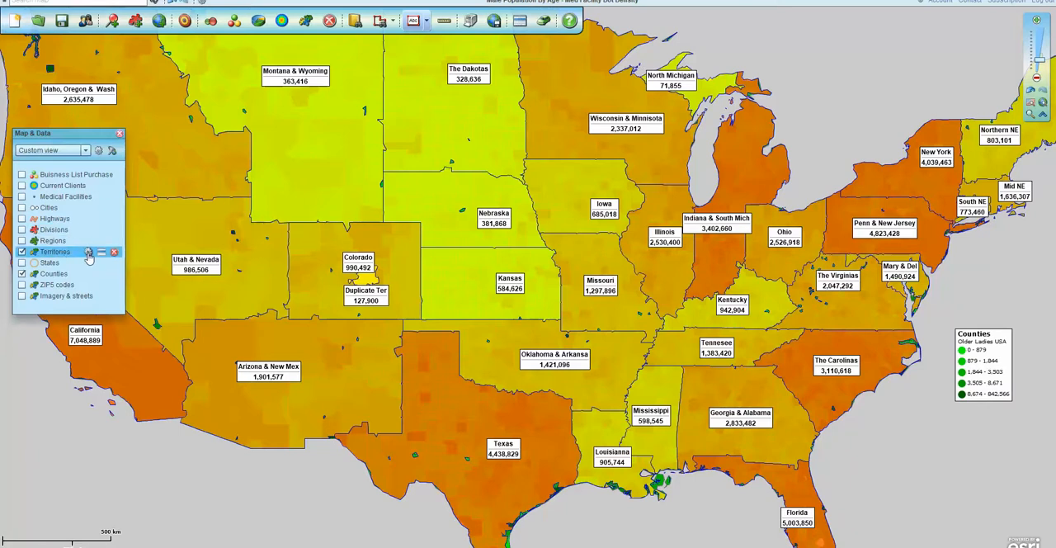
# Enable the first data line in the Territories custom labels and assign it the demographic column Population (2018).
pyautogui.click(88, 252)
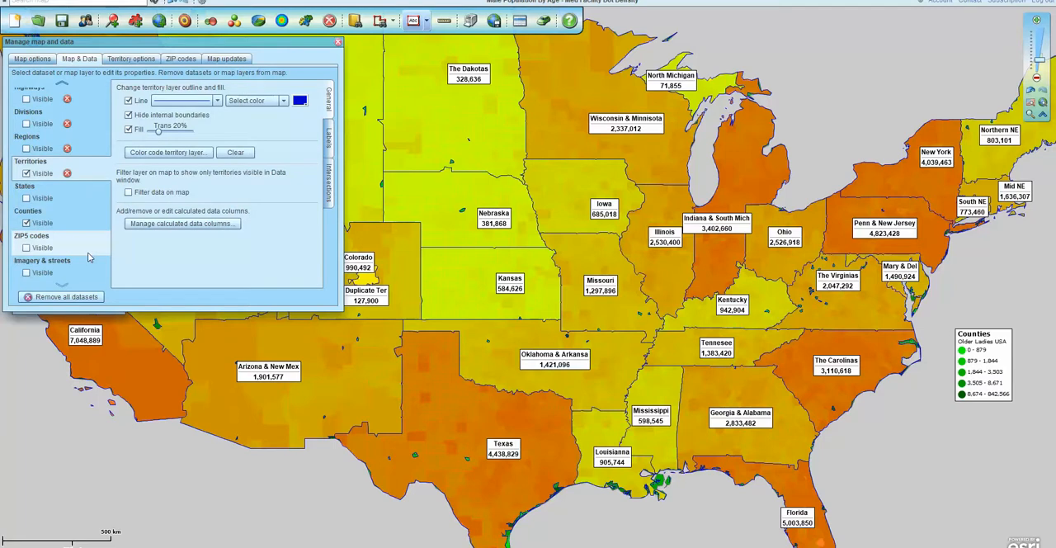
pyautogui.click(338, 41)
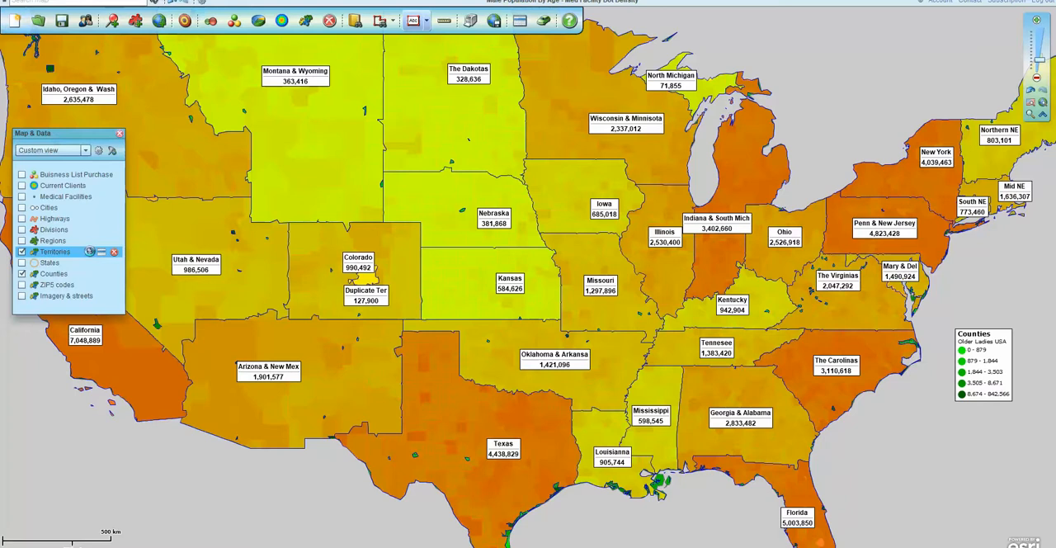
pyautogui.click(88, 251)
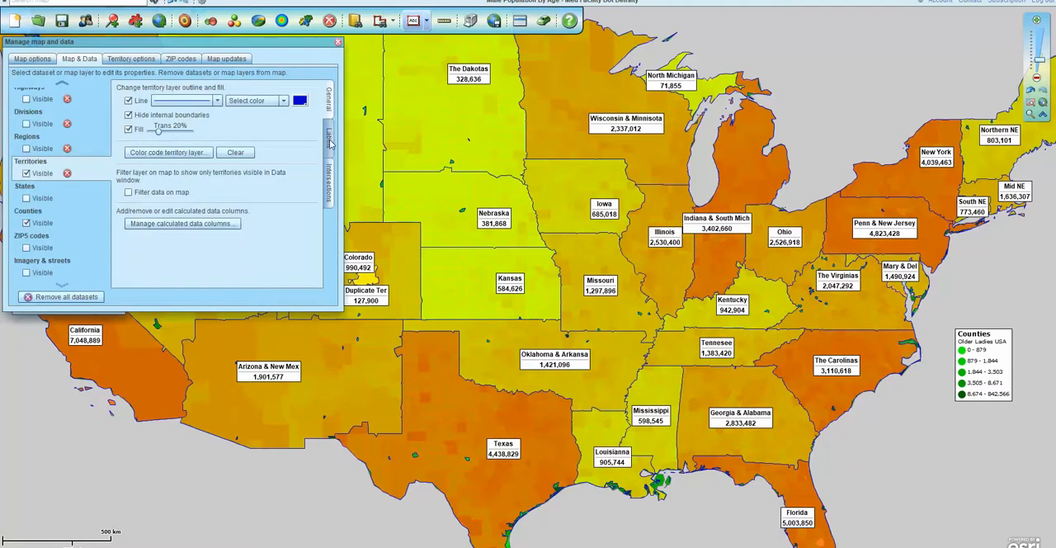
pyautogui.click(329, 138)
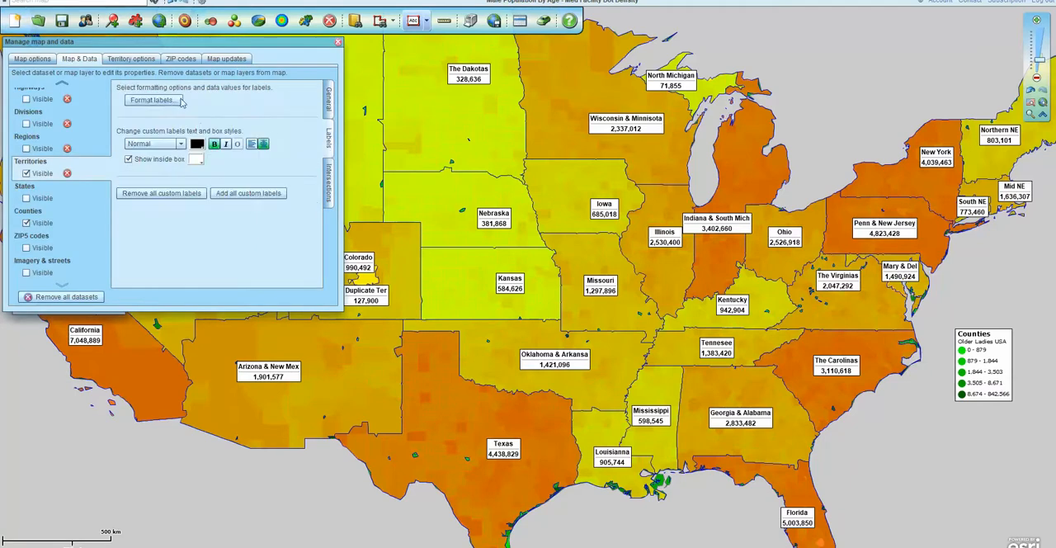
pyautogui.click(180, 100)
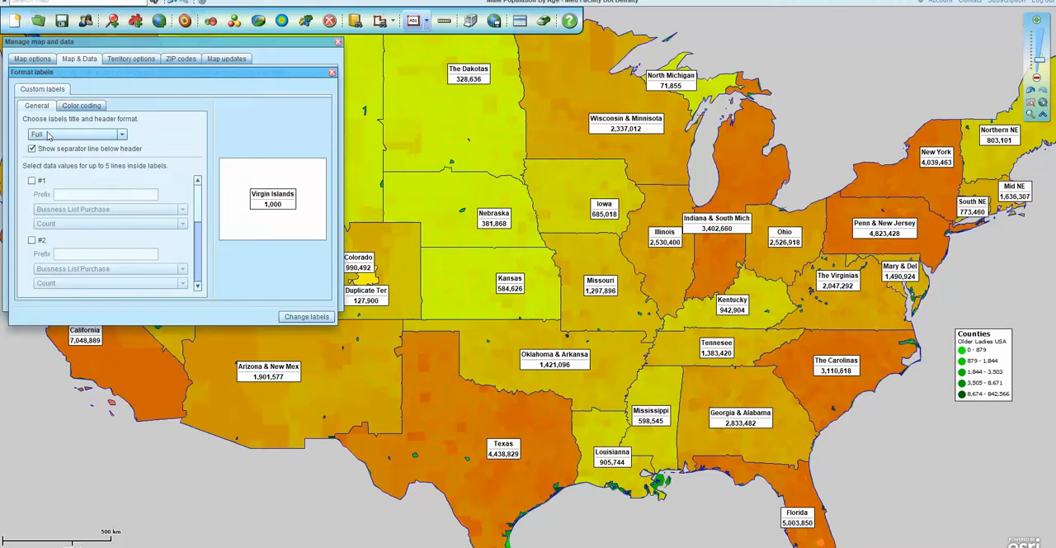
pyautogui.click(32, 181)
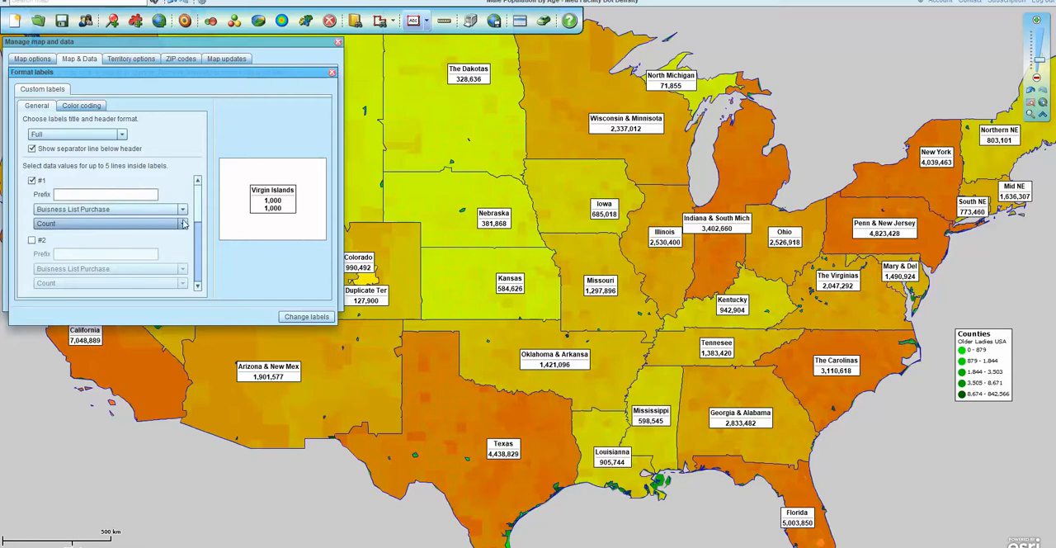
pyautogui.click(83, 209)
pyautogui.click(83, 234)
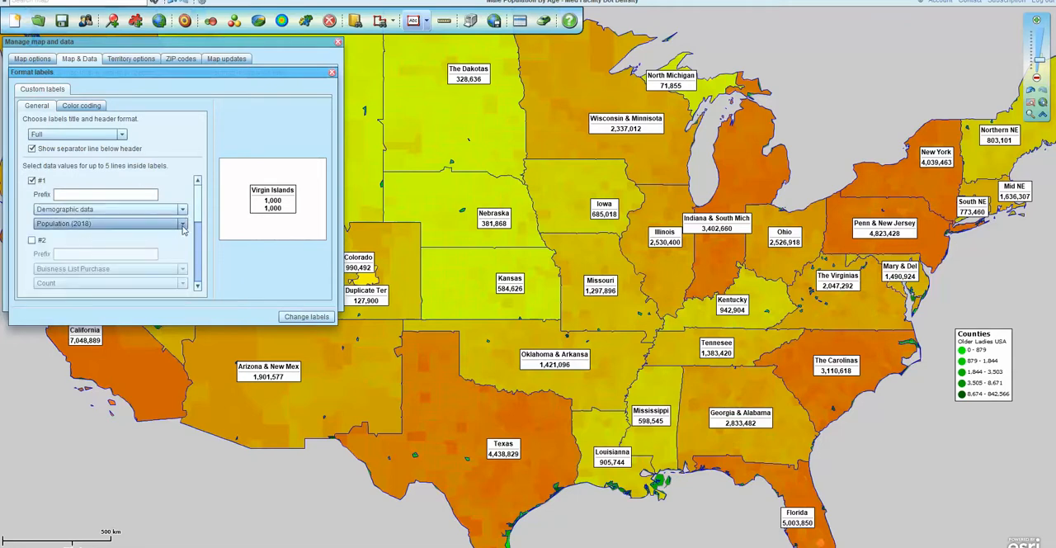
# Prefix the first label line with "Pop 2018 -", apply the changed territory labels and close the map and data settings.
pyautogui.click(101, 194)
pyautogui.write('Pop ')
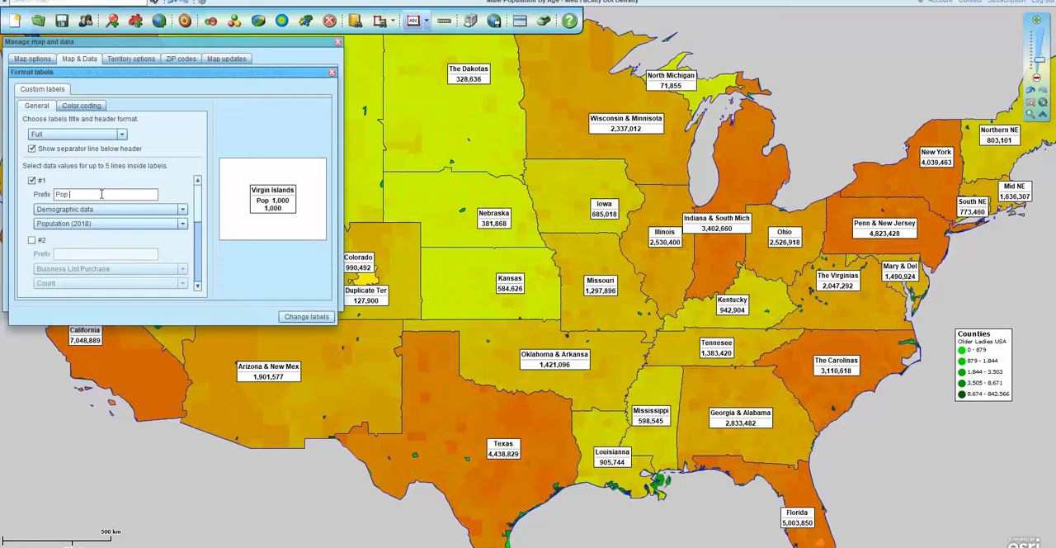
pyautogui.write('-')
pyautogui.click(70, 193)
pyautogui.write('2018')
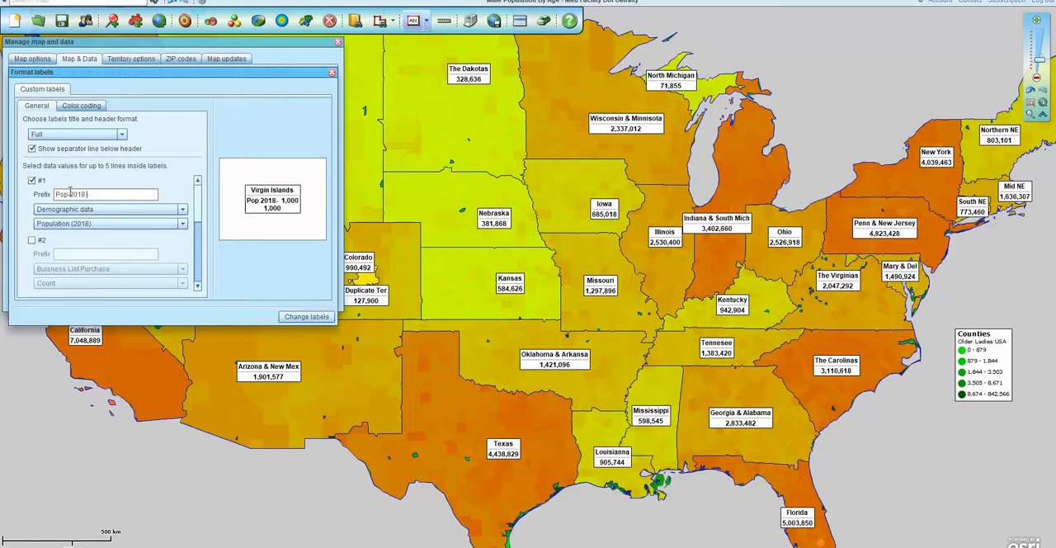
pyautogui.click(304, 313)
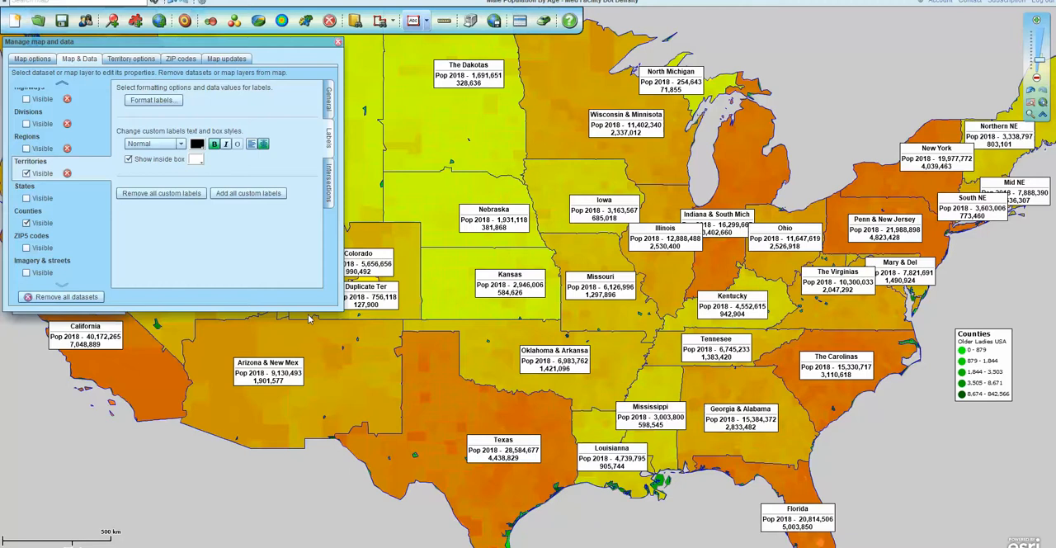
pyautogui.click(337, 41)
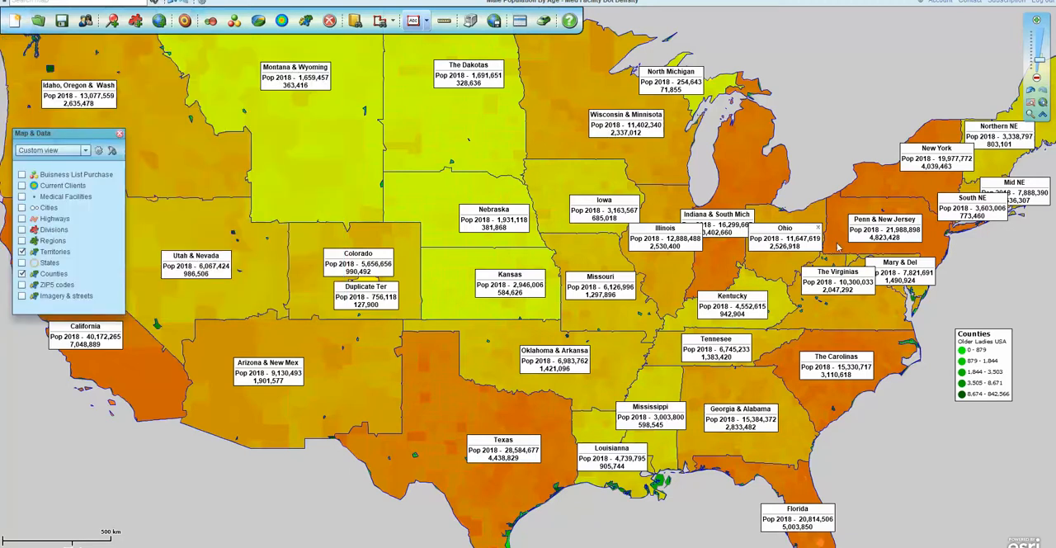
# Open the Territories data table and drill down into the Colorado territory's ZIP code records.
pyautogui.moveTo(860, 306)
pyautogui.moveTo(317, 245)
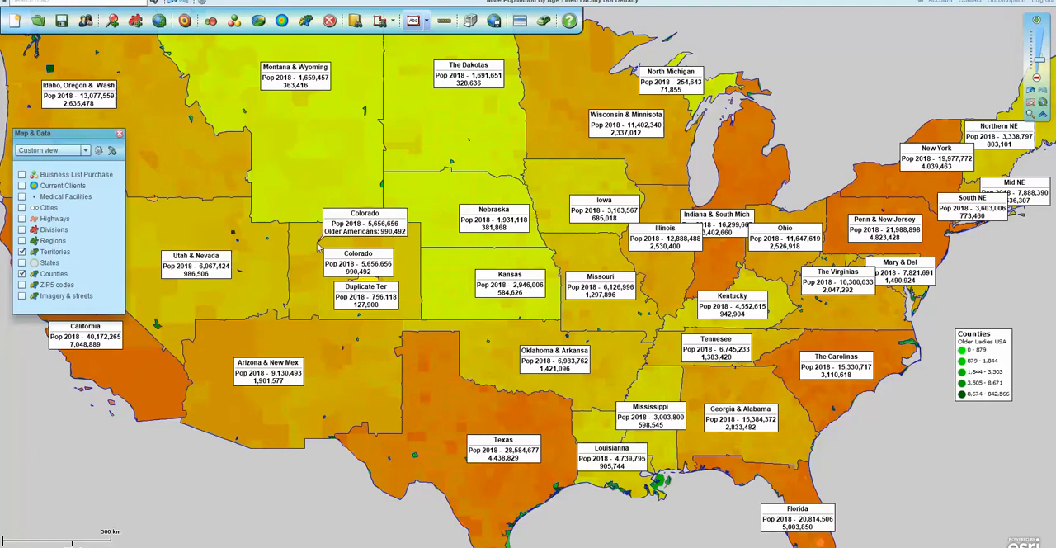
pyautogui.moveTo(587, 249)
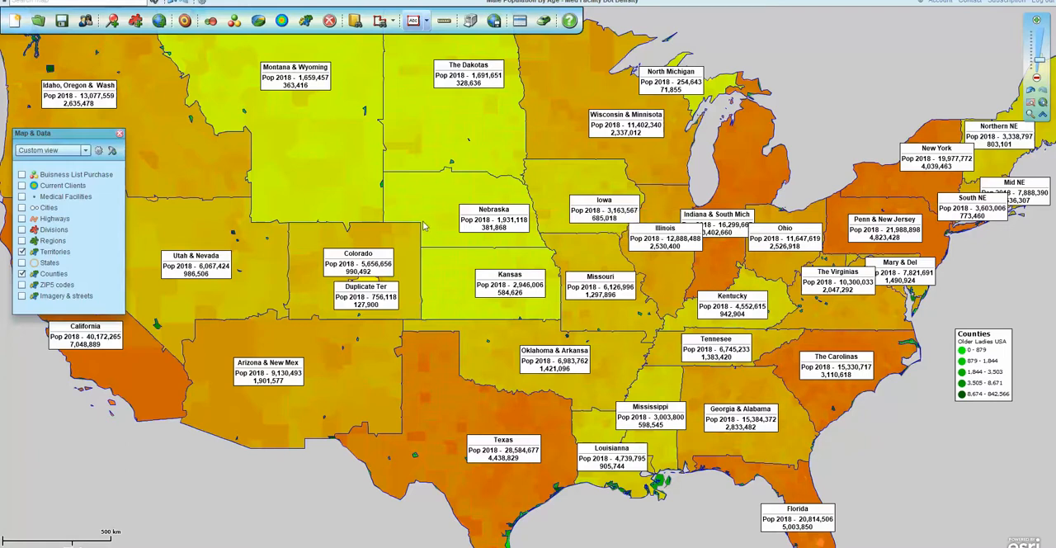
pyautogui.click(519, 24)
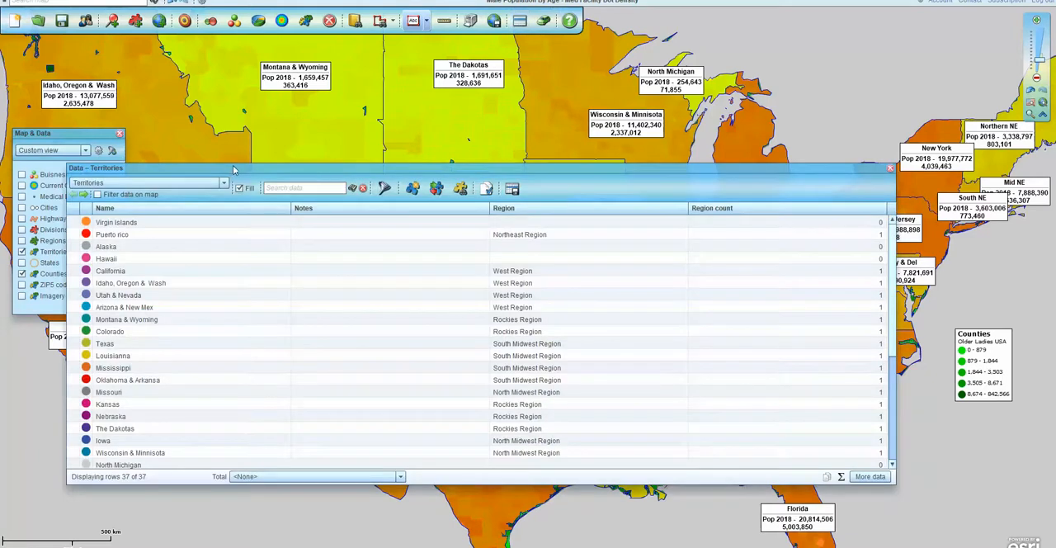
pyautogui.moveTo(233, 170); pyautogui.dragTo(241, 151)
pyautogui.click(190, 215)
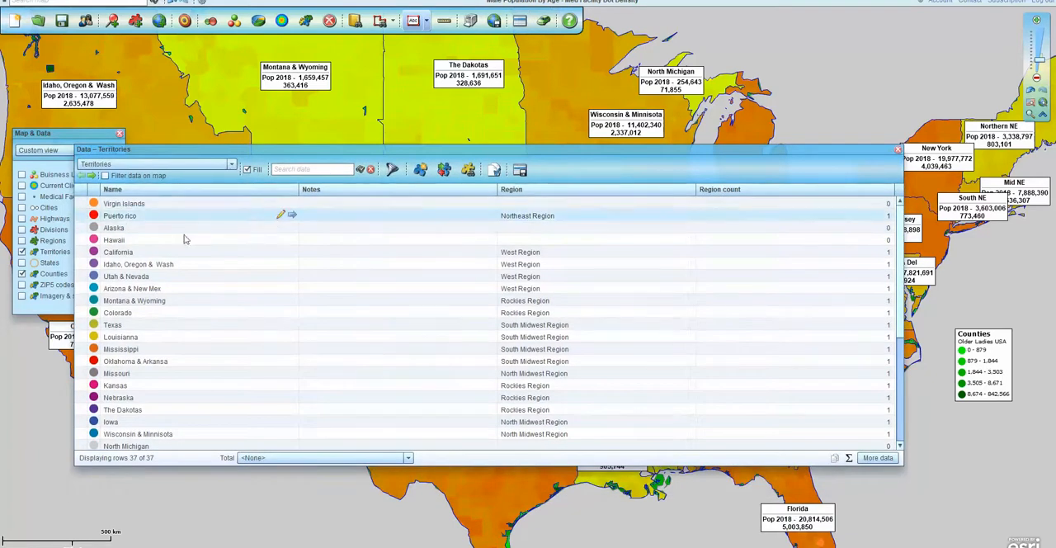
pyautogui.click(141, 313)
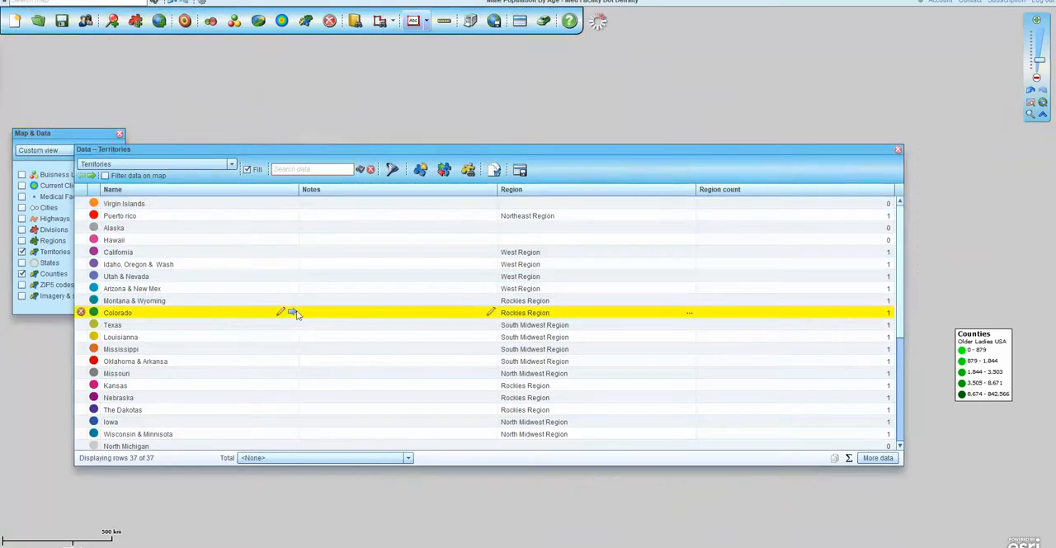
pyautogui.click(293, 313)
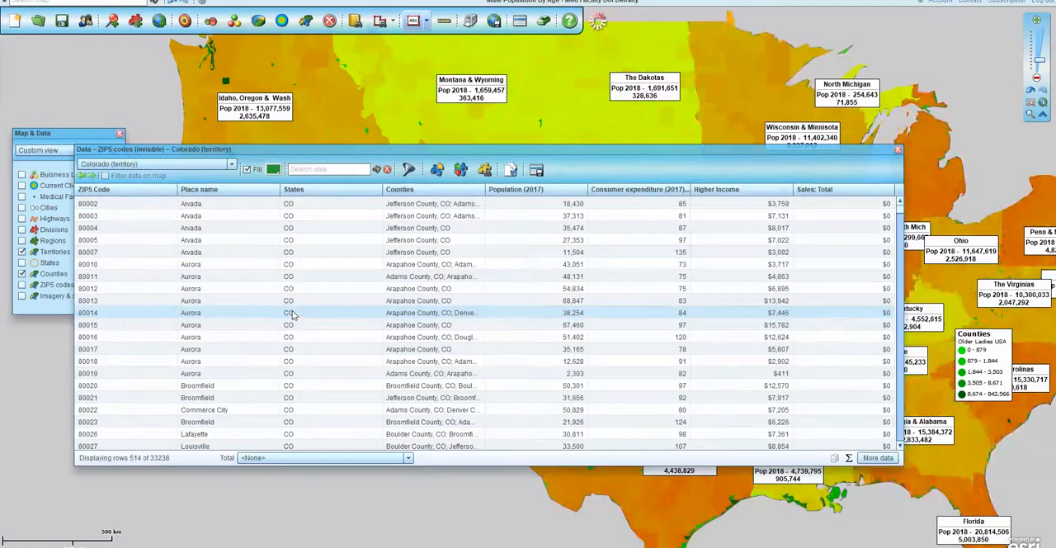
pyautogui.moveTo(609, 147); pyautogui.dragTo(620, 113)
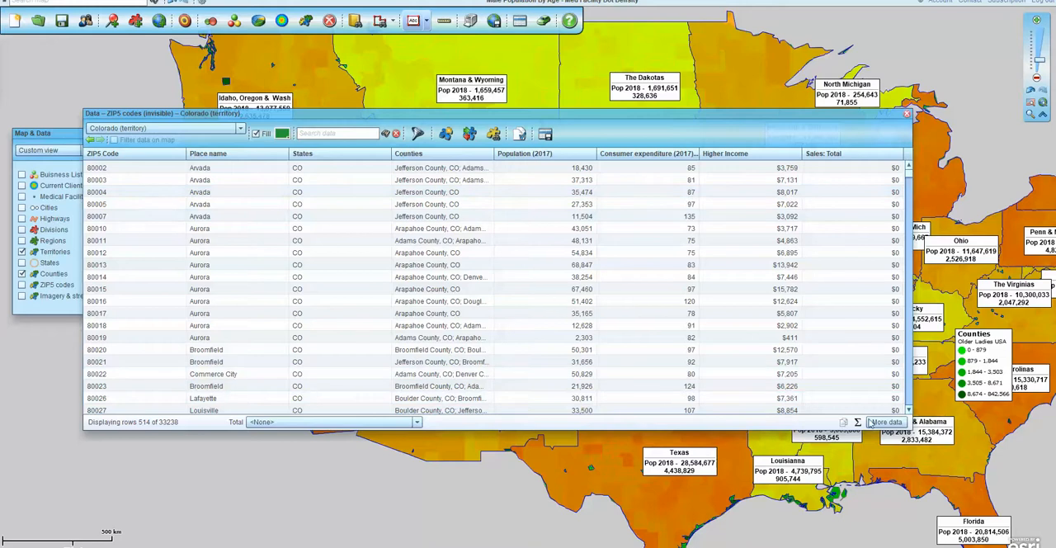
# Remove the Higher Income and Population (2017) columns from the columns shown in the Colorado ZIP code table.
pyautogui.click(876, 423)
pyautogui.click(884, 422)
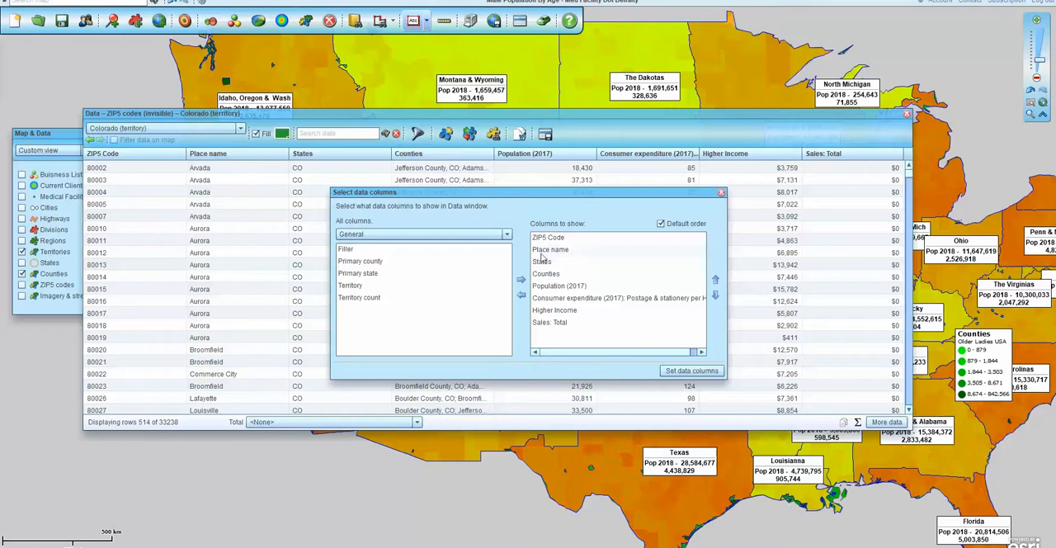
pyautogui.click(552, 312)
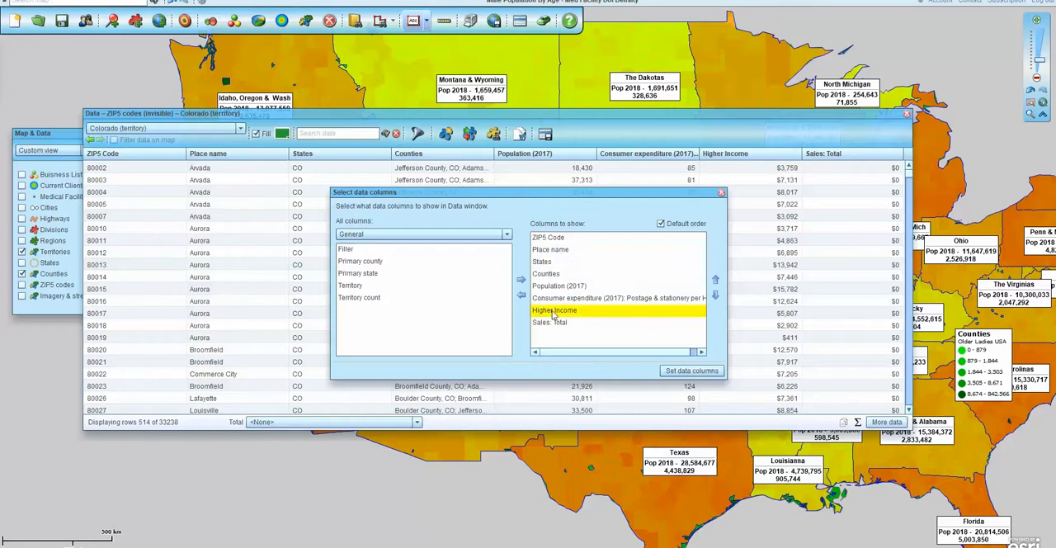
pyautogui.click(522, 296)
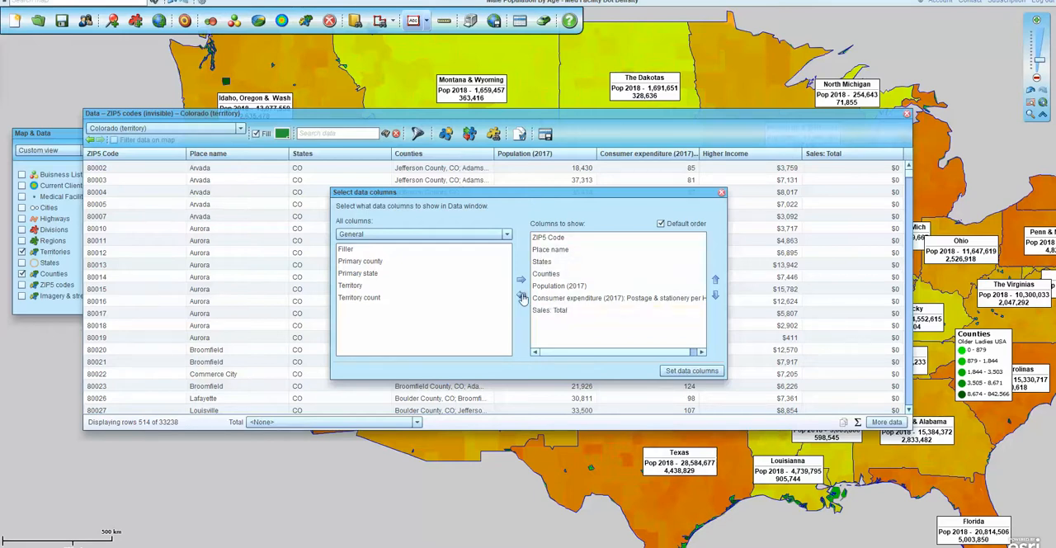
pyautogui.click(551, 287)
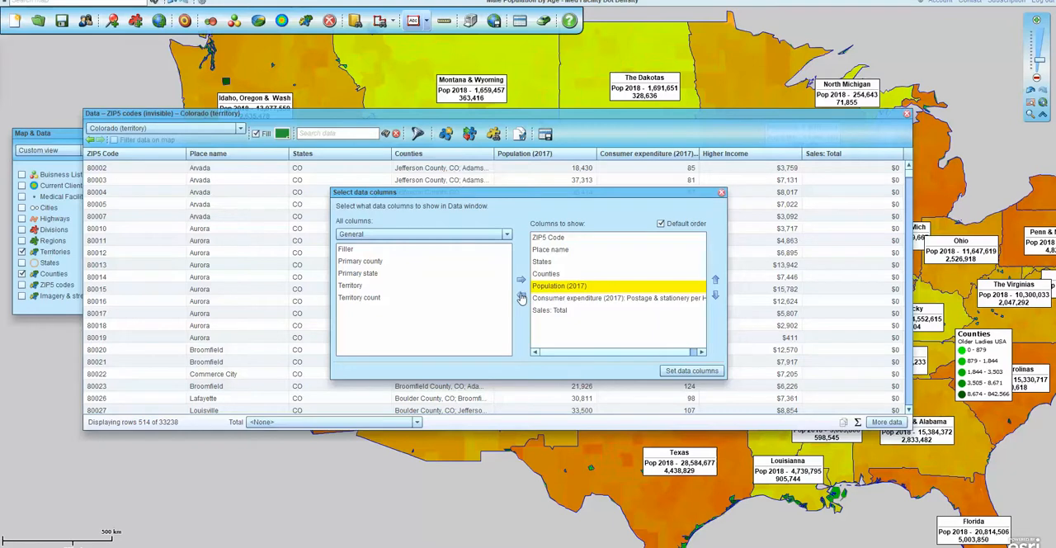
pyautogui.click(521, 296)
# Add the calculated column Males Age 65+ to the columns shown in the Colorado ZIP code table.
pyautogui.click(508, 235)
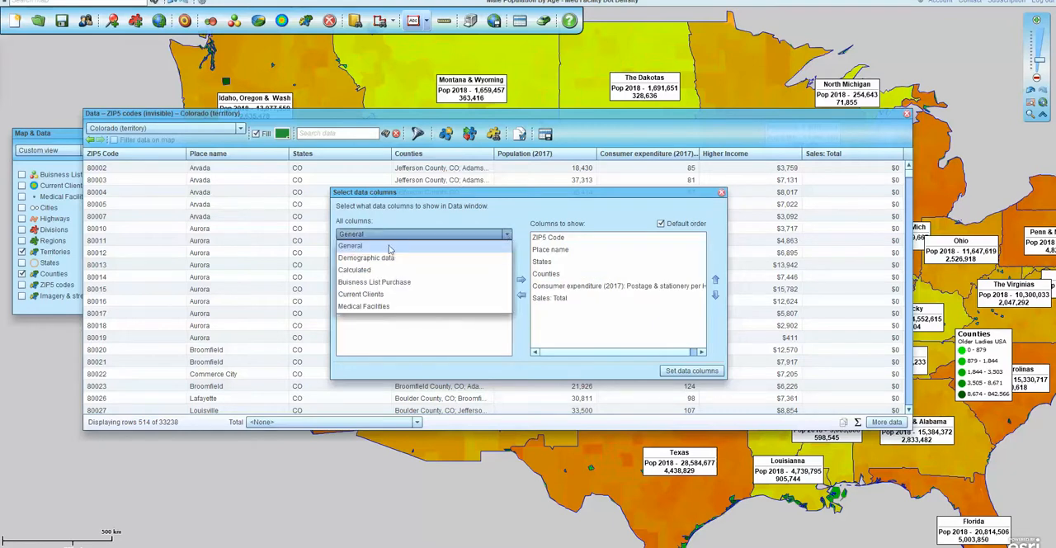
pyautogui.click(378, 271)
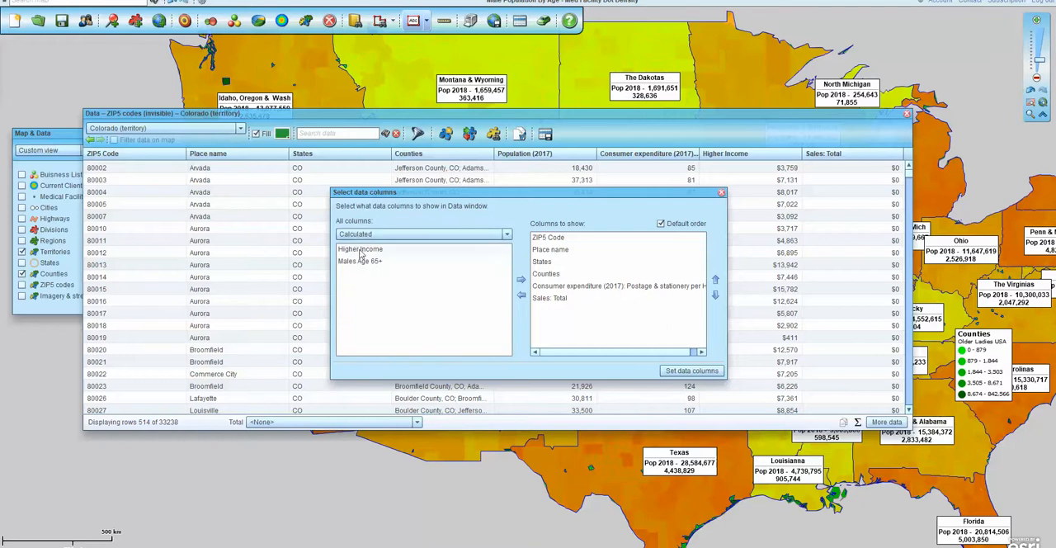
pyautogui.click(360, 261)
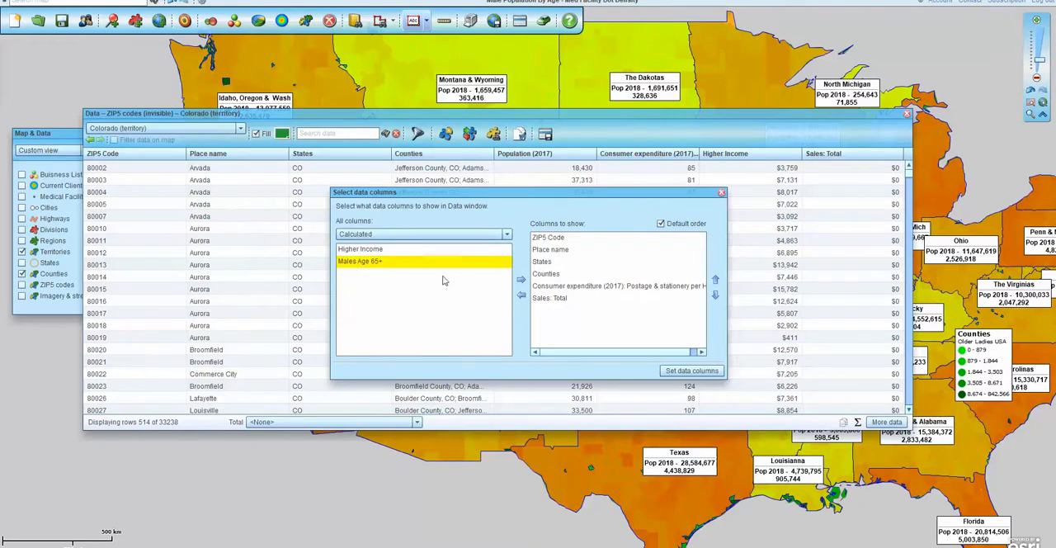
pyautogui.click(521, 281)
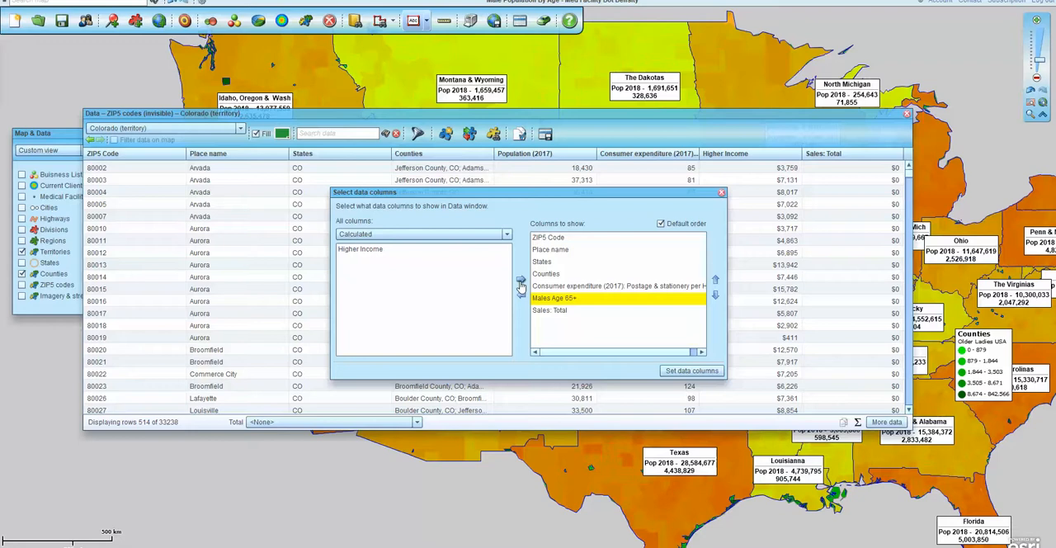
# Add the demographic column Employment status (2015): Employed, apply the column selection and close the data table.
pyautogui.click(508, 235)
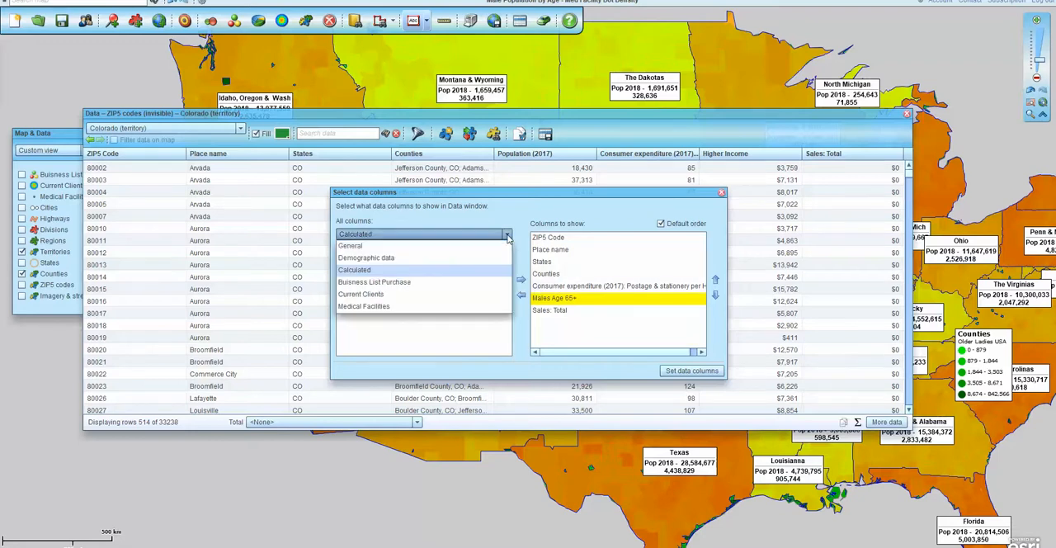
pyautogui.click(377, 258)
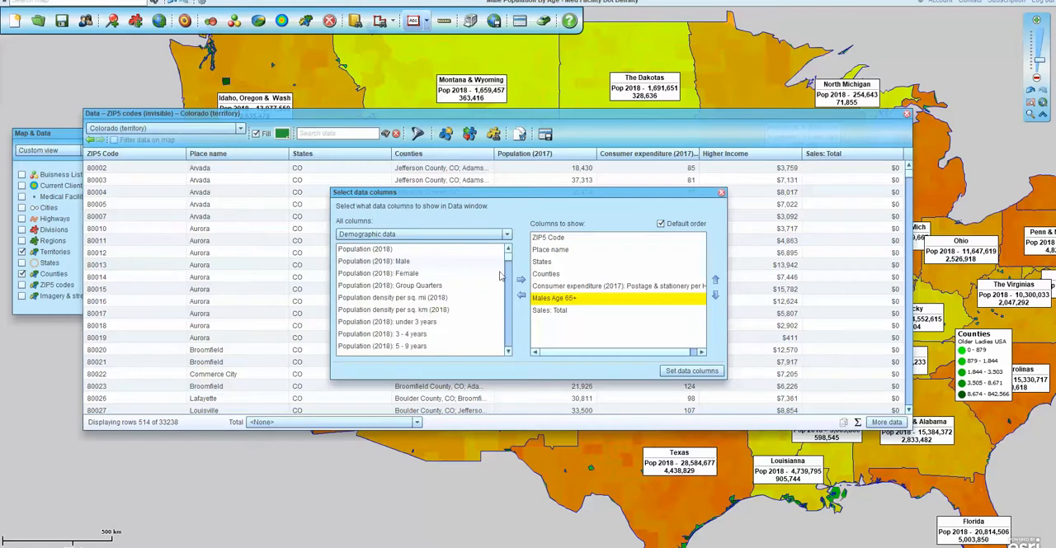
pyautogui.moveTo(508, 257); pyautogui.dragTo(505, 307)
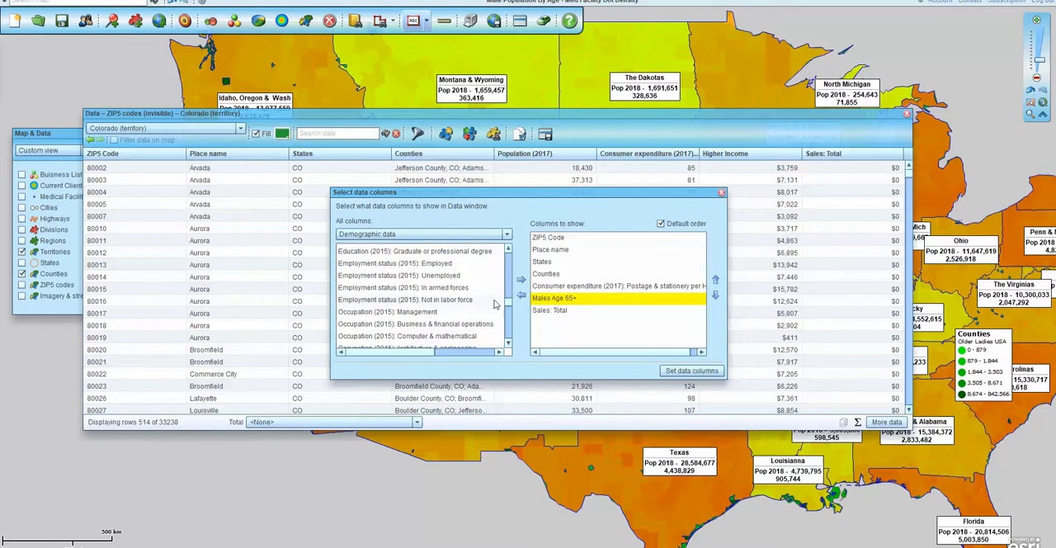
pyautogui.click(386, 263)
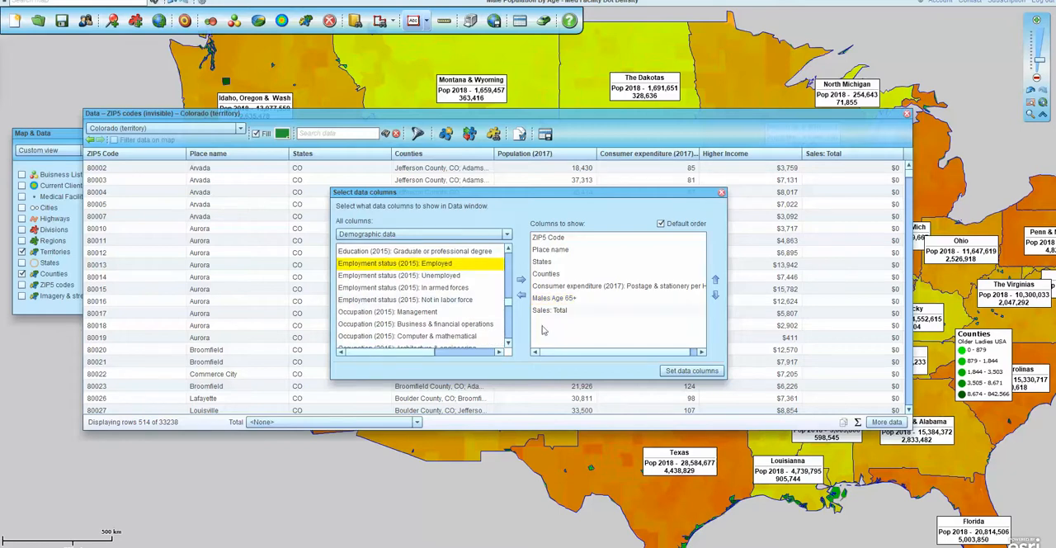
pyautogui.click(522, 281)
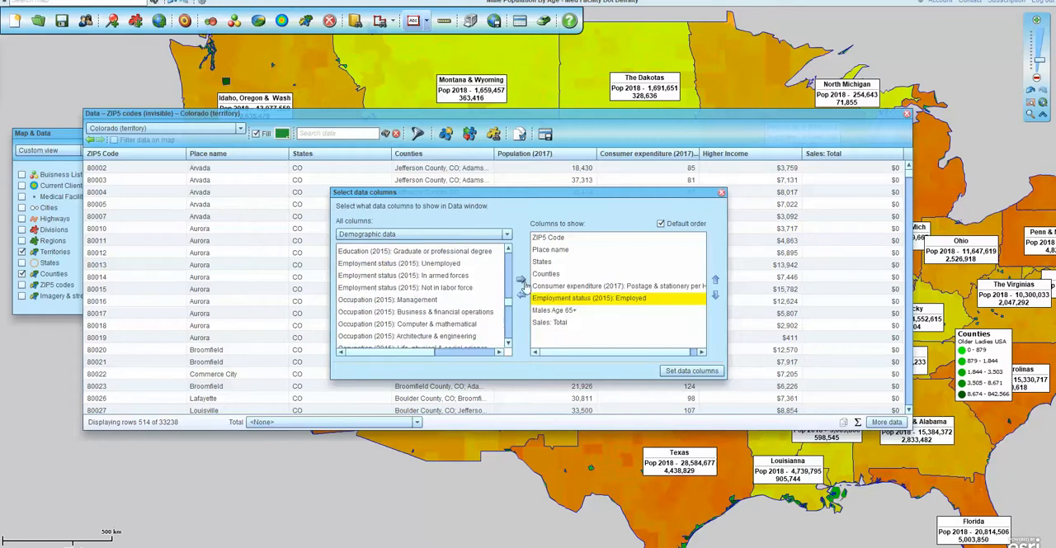
pyautogui.click(688, 372)
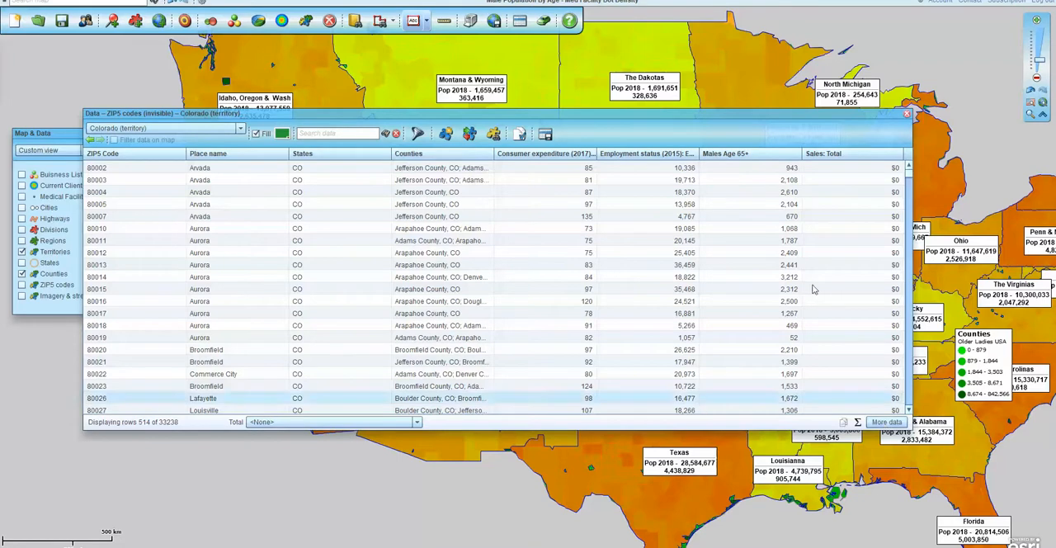
pyautogui.click(907, 117)
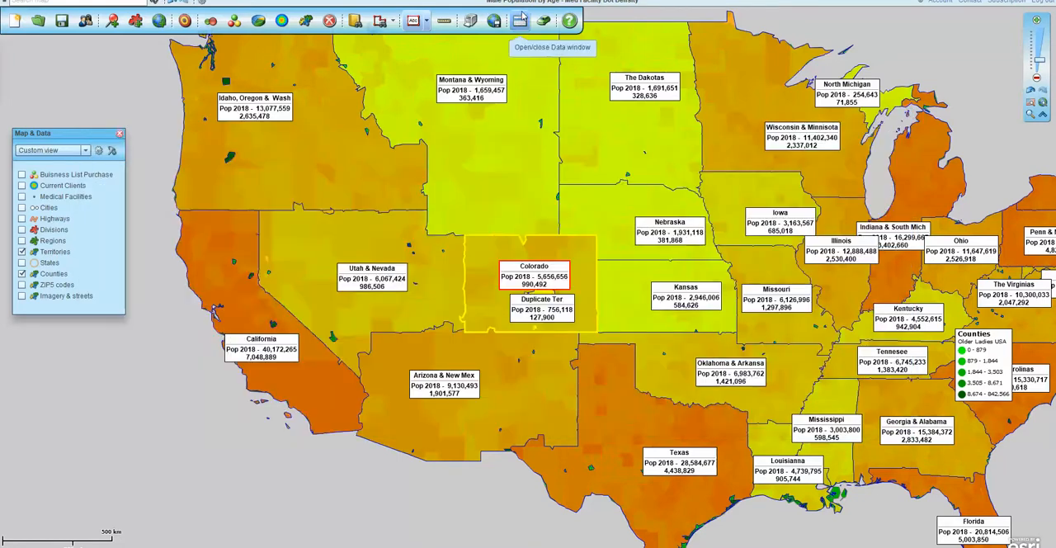
# Create a 15-minute drive-time polygon centred in the Montana & Wyoming territory and dismiss the dataset search.
pyautogui.click(395, 23)
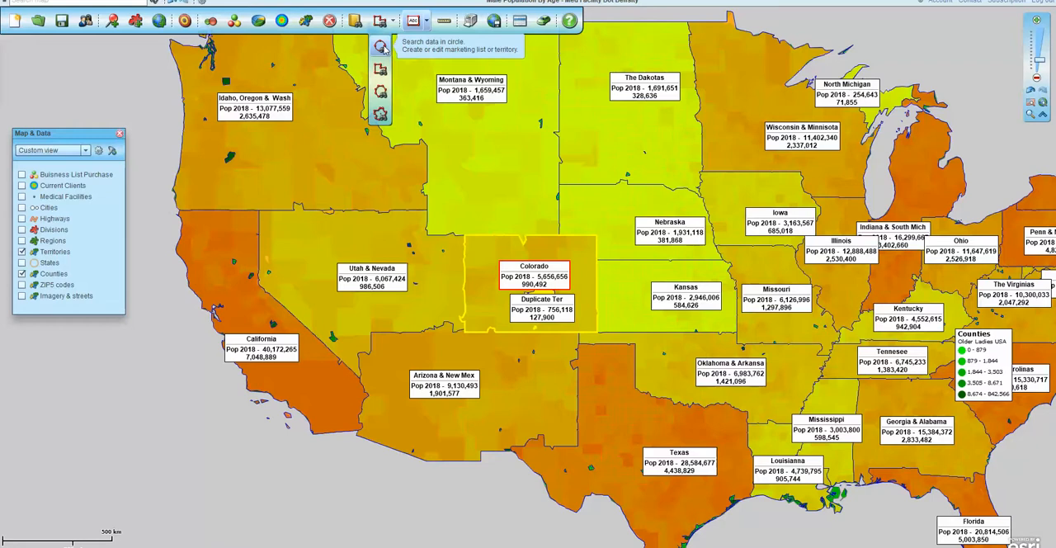
pyautogui.click(380, 116)
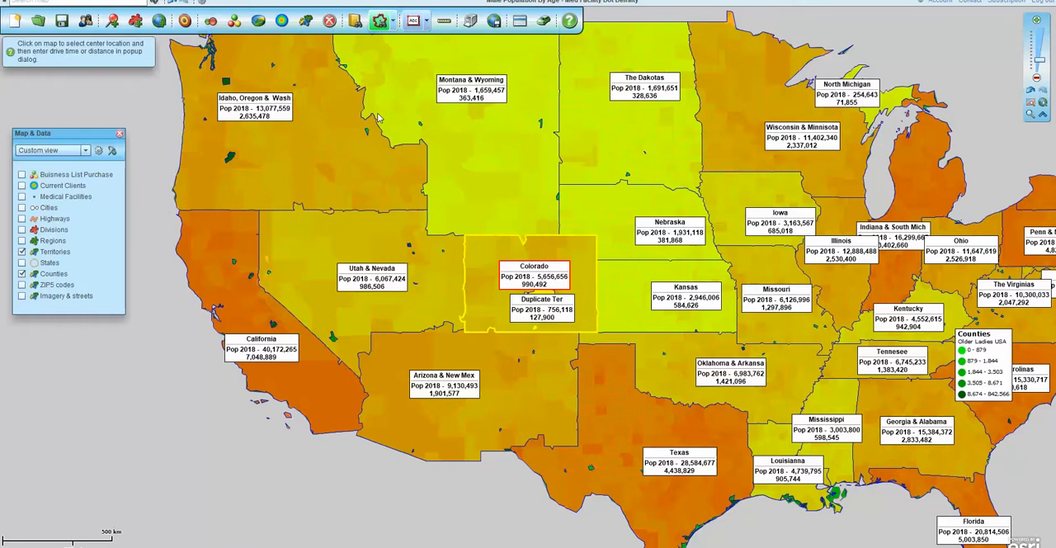
pyautogui.click(490, 136)
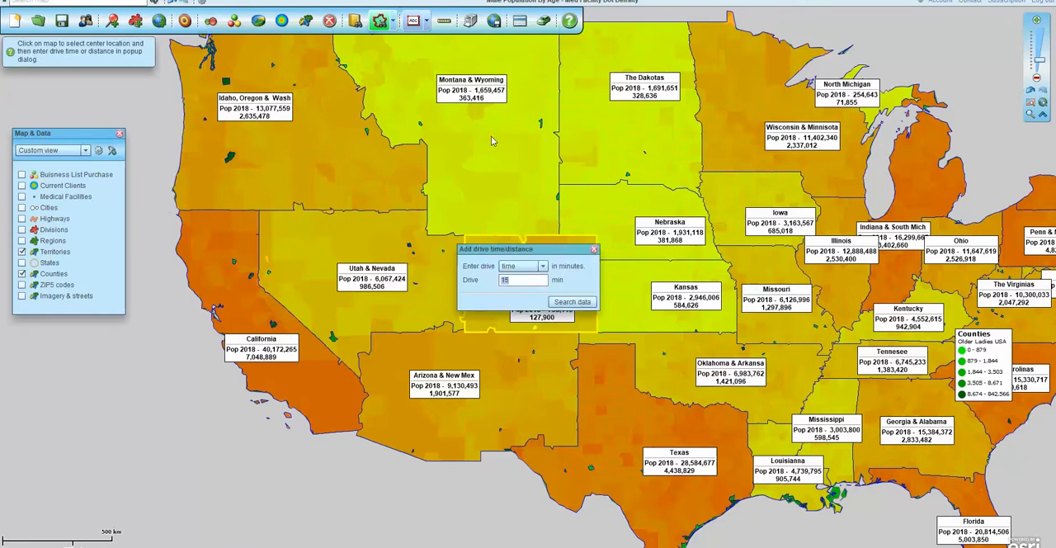
pyautogui.click(582, 302)
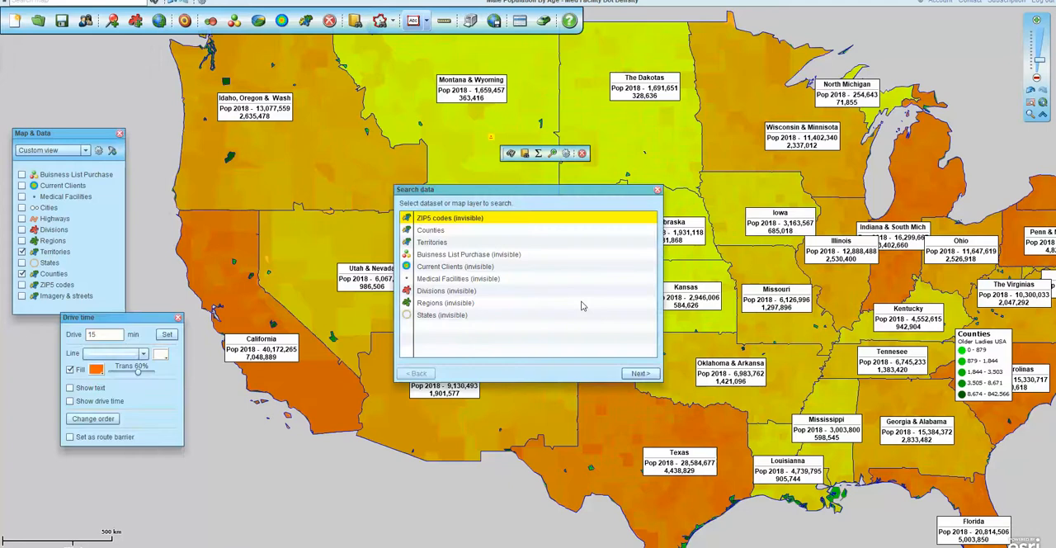
pyautogui.click(658, 191)
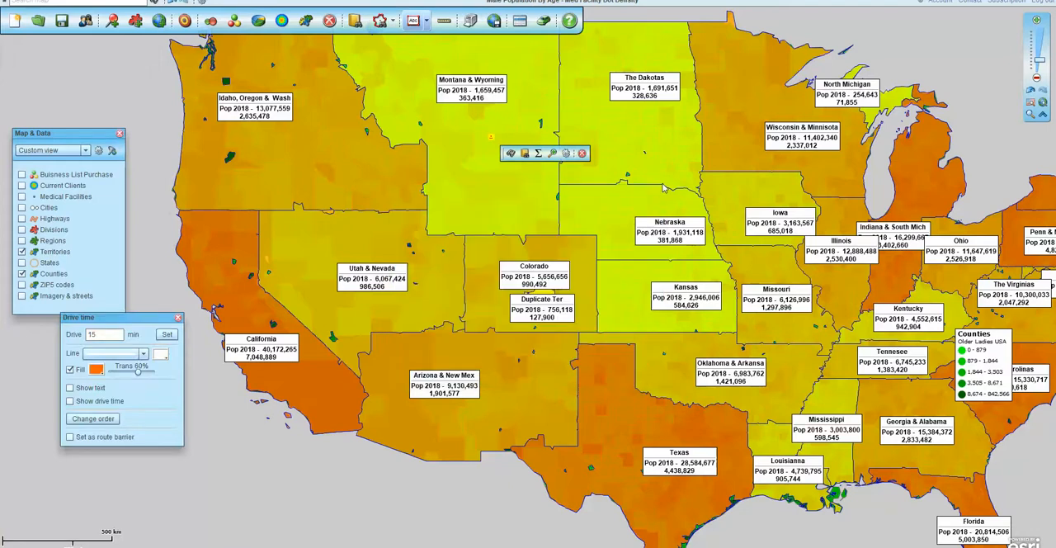
# Examine the drive-time polygon up close and the demographic columns available for summarizing it.
pyautogui.click(1029, 115)
pyautogui.moveTo(466, 127); pyautogui.dragTo(501, 156)
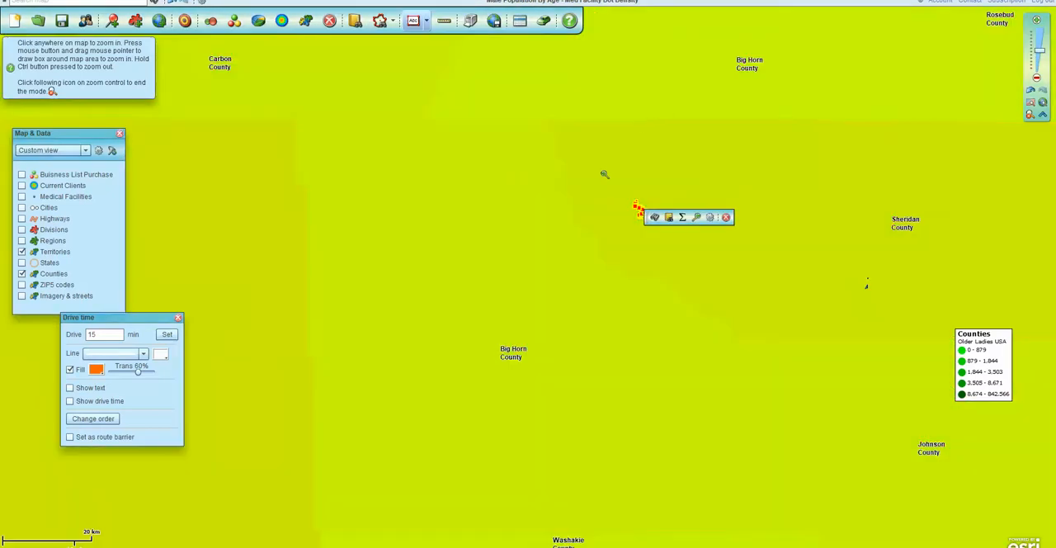
pyautogui.moveTo(604, 174); pyautogui.dragTo(672, 257)
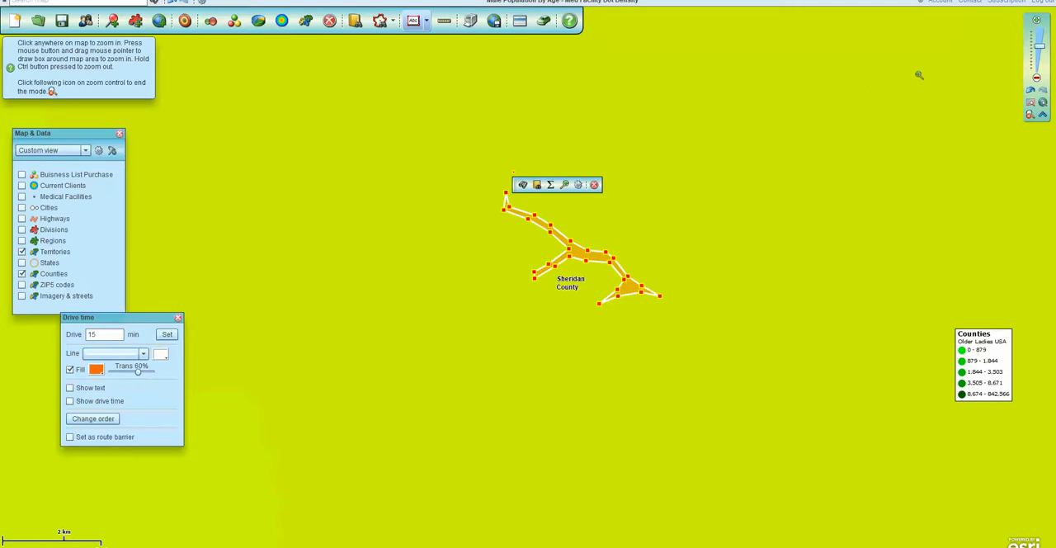
pyautogui.click(1030, 115)
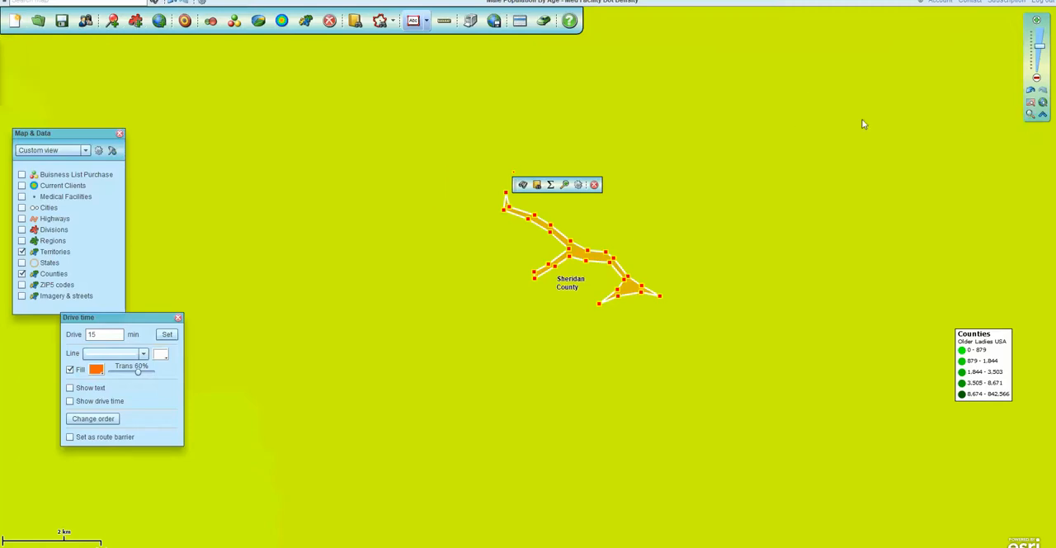
pyautogui.click(551, 186)
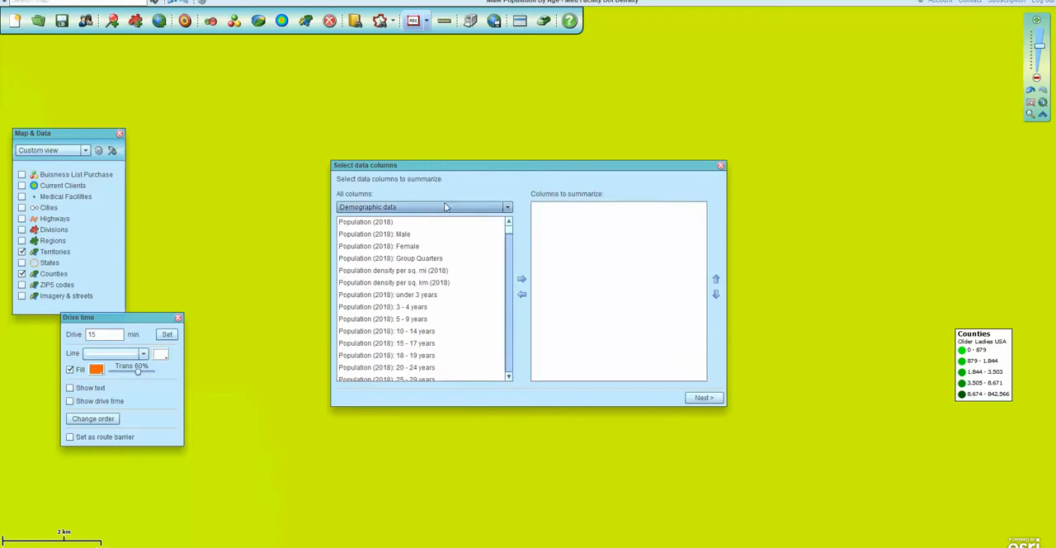
pyautogui.click(721, 166)
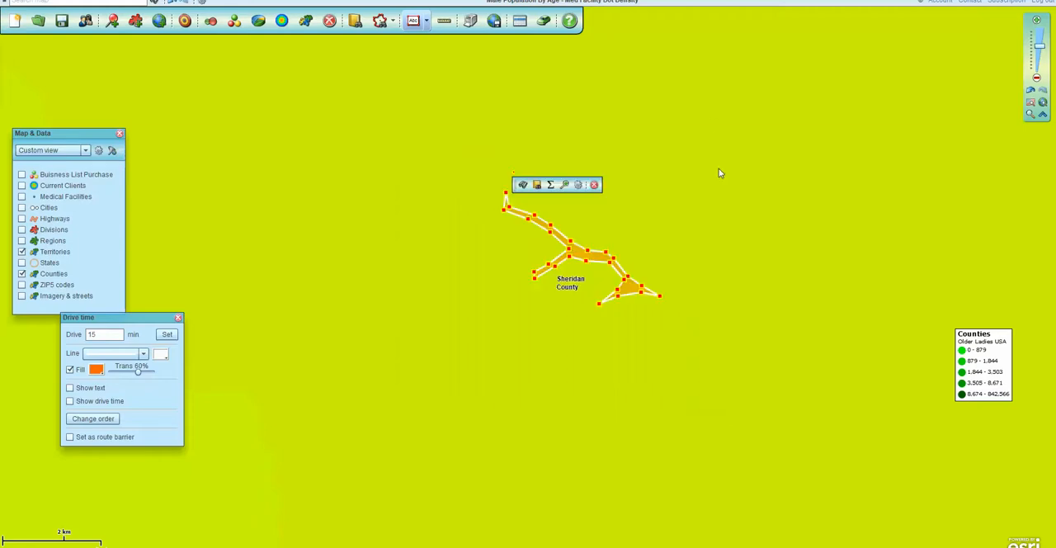
# Draw a search circle with a radius of about 1.75 mi east of the drive-time polygon and dismiss the dataset search.
pyautogui.click(392, 23)
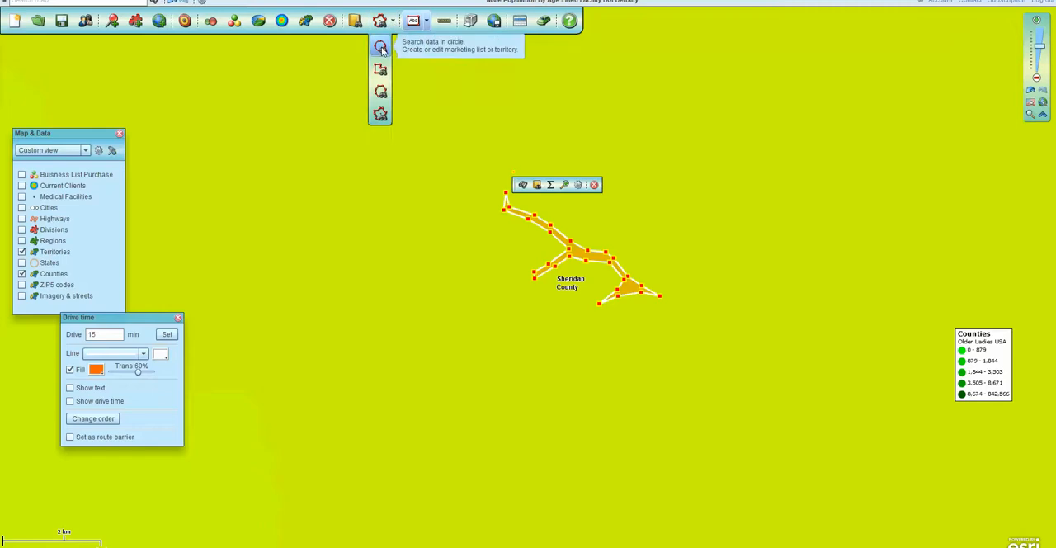
pyautogui.click(380, 47)
pyautogui.moveTo(860, 219); pyautogui.dragTo(773, 214)
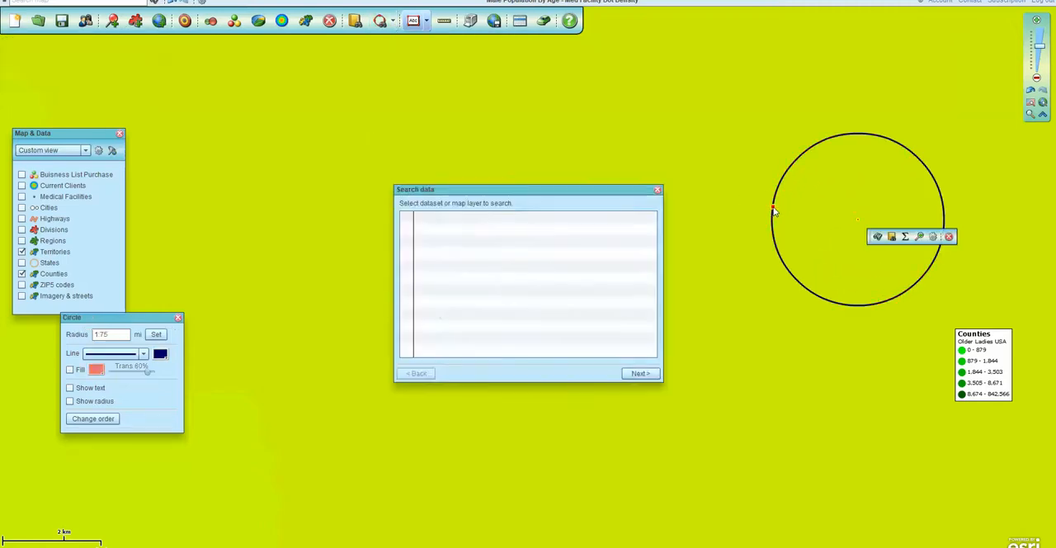
pyautogui.click(657, 192)
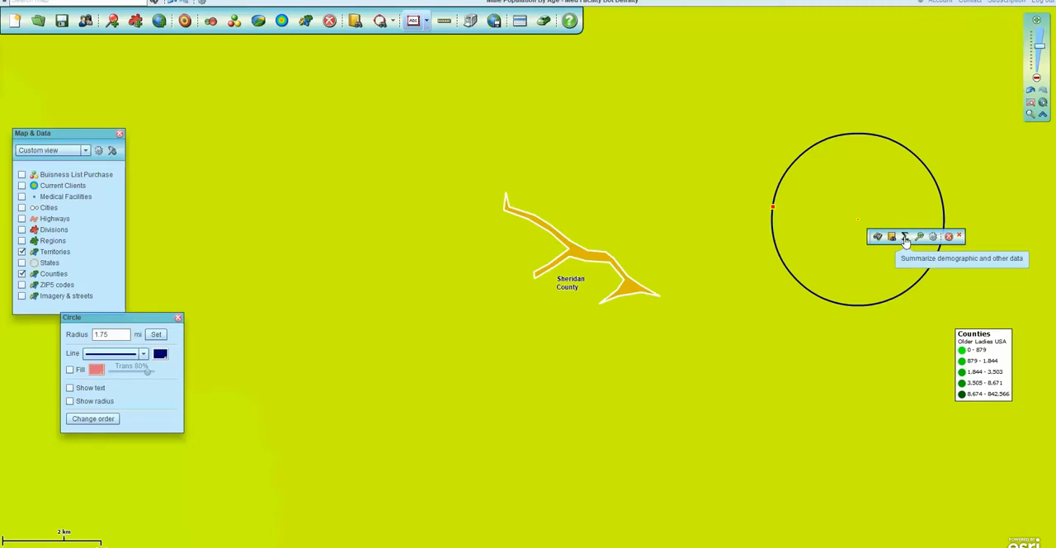
# Summarize Population (2018) within the circle and add the result to the map.
pyautogui.click(905, 237)
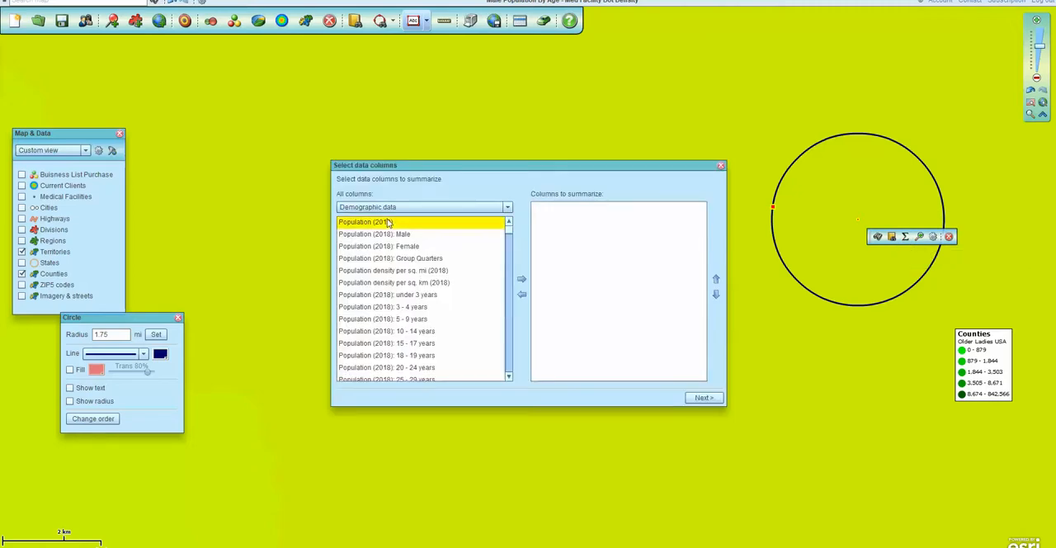
pyautogui.click(521, 279)
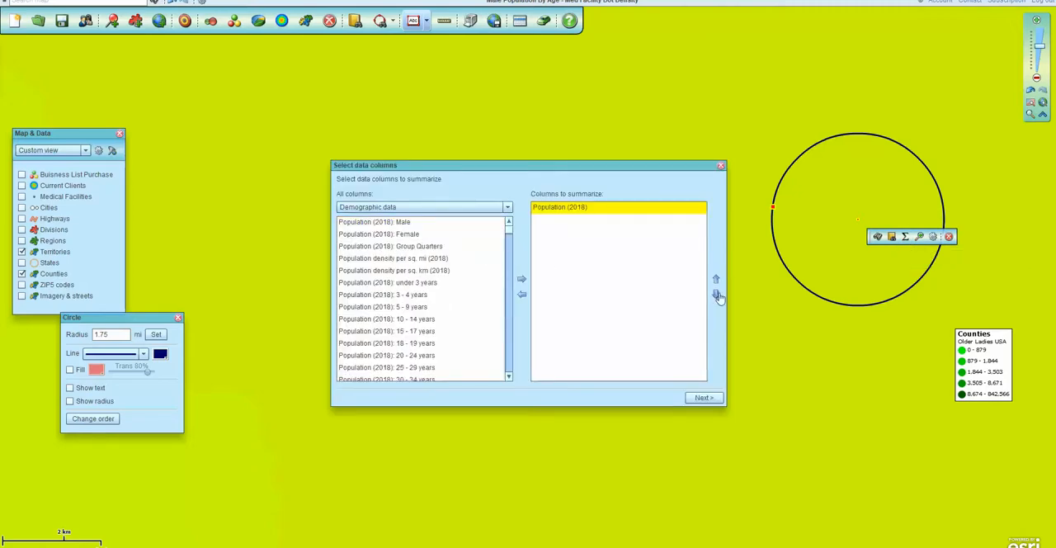
pyautogui.click(700, 400)
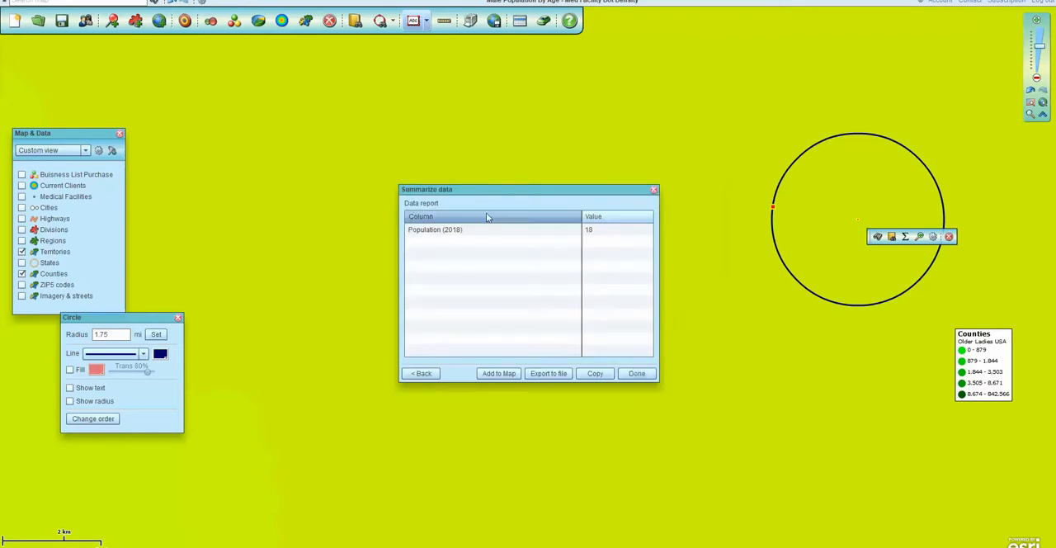
pyautogui.click(499, 374)
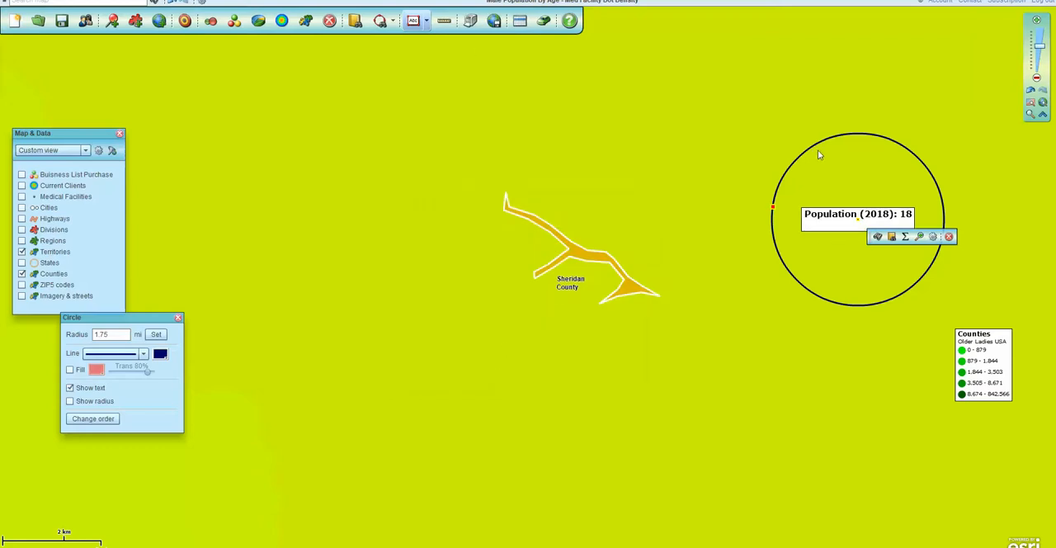
# Review the circle's Population (2018) summary report and its file export option, and close both without saving.
pyautogui.moveTo(925, 267)
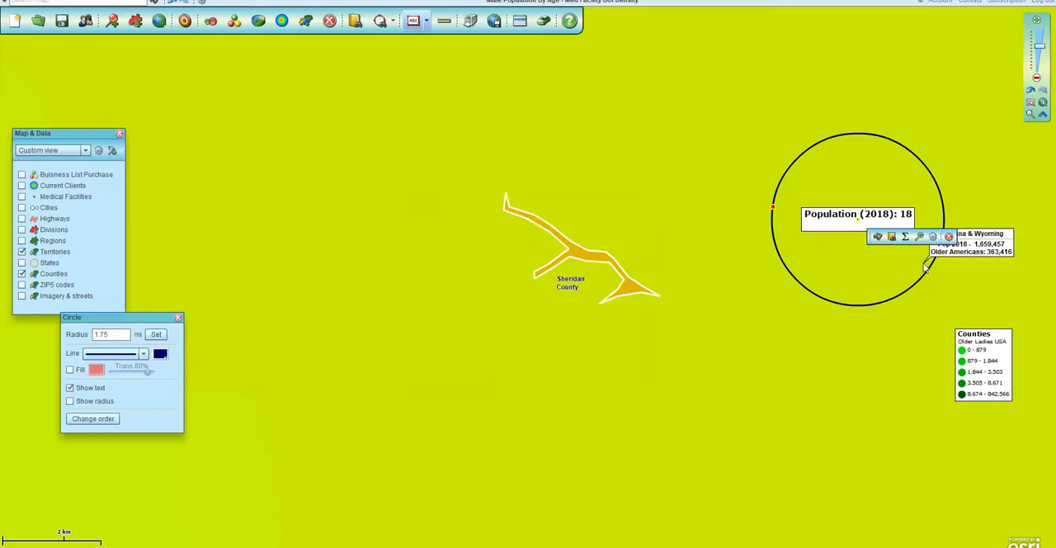
pyautogui.click(904, 236)
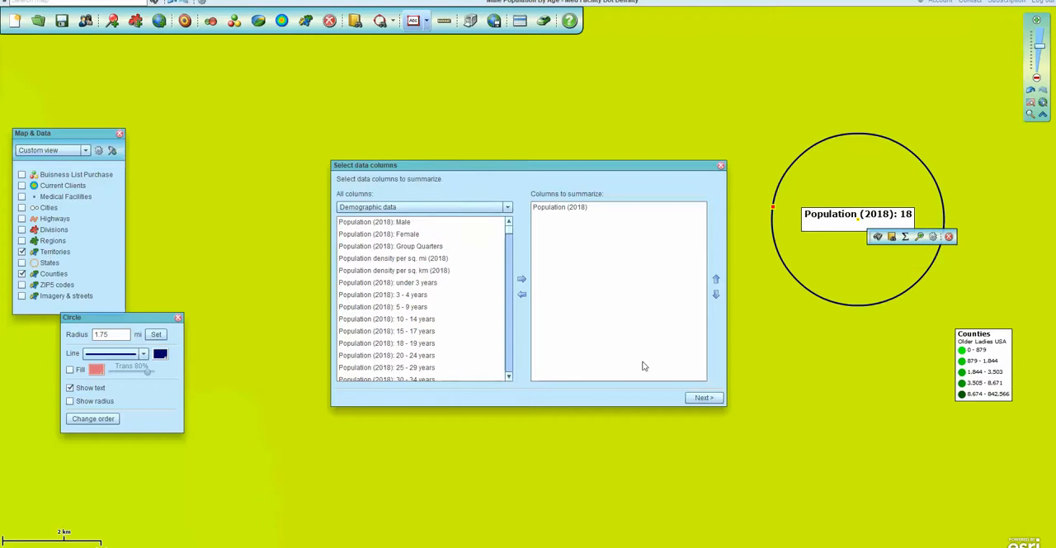
pyautogui.click(704, 397)
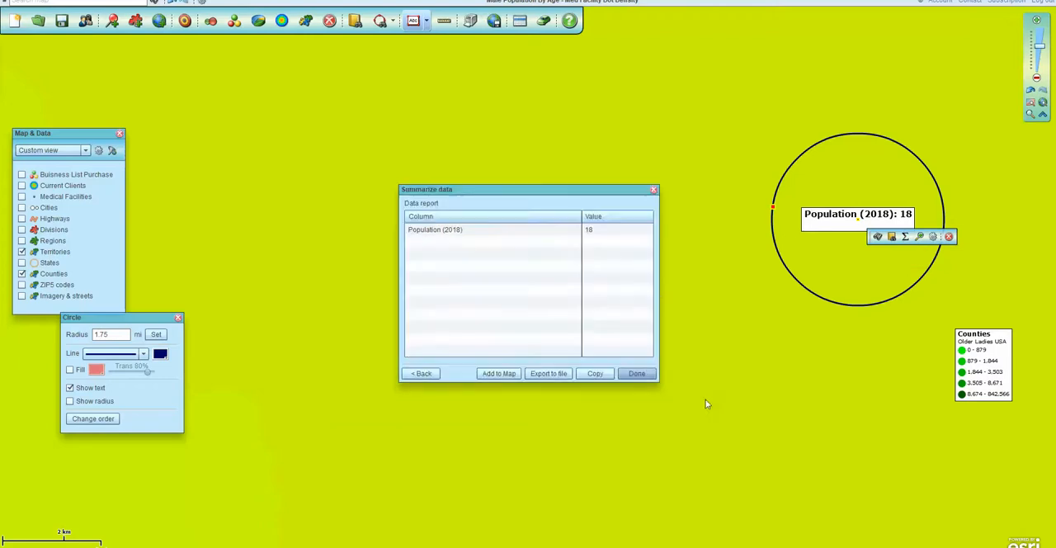
pyautogui.click(546, 374)
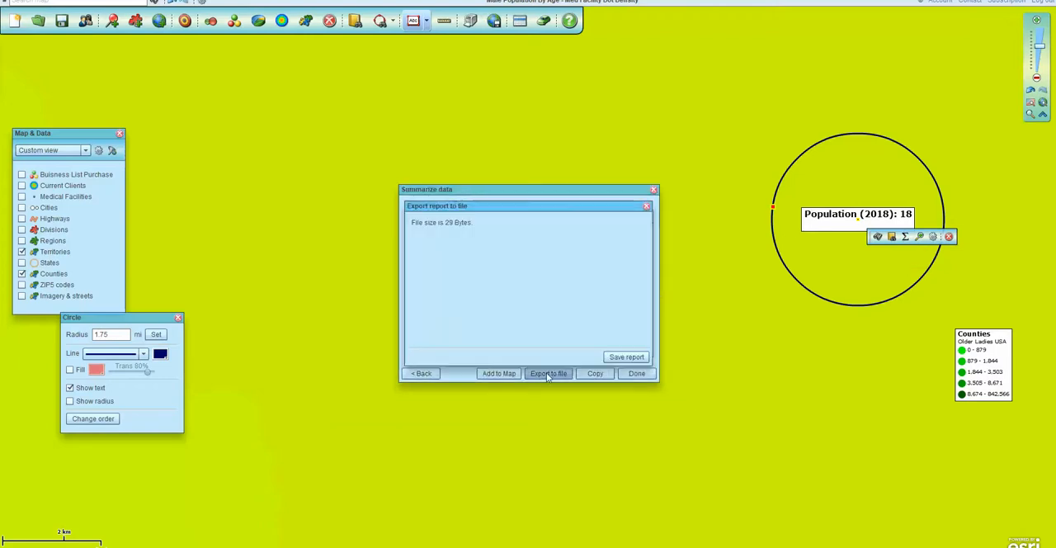
pyautogui.click(647, 207)
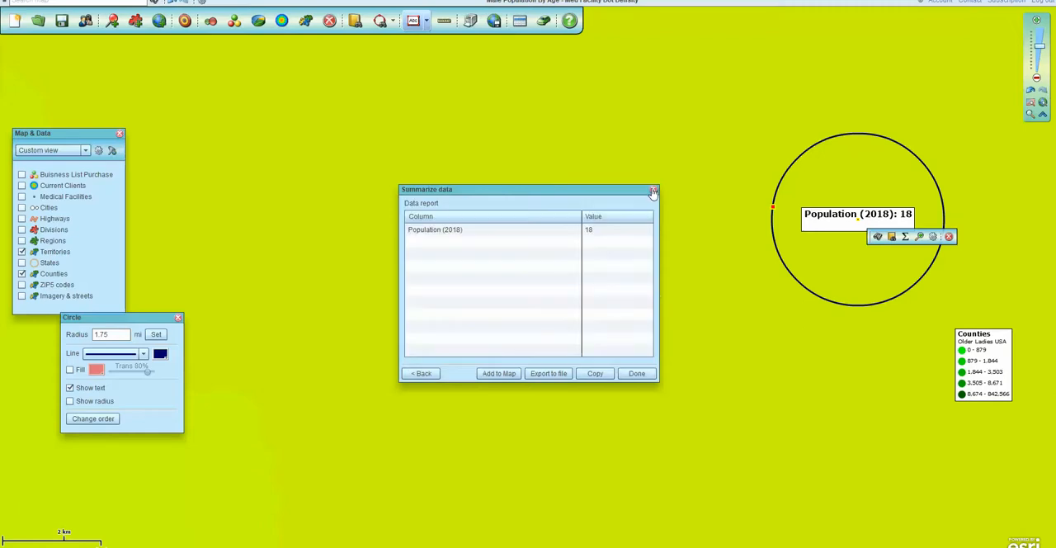
pyautogui.click(653, 190)
# Review the Colorado ZIP code data table and its territory tools against the full country map, and close the table.
pyautogui.click(520, 22)
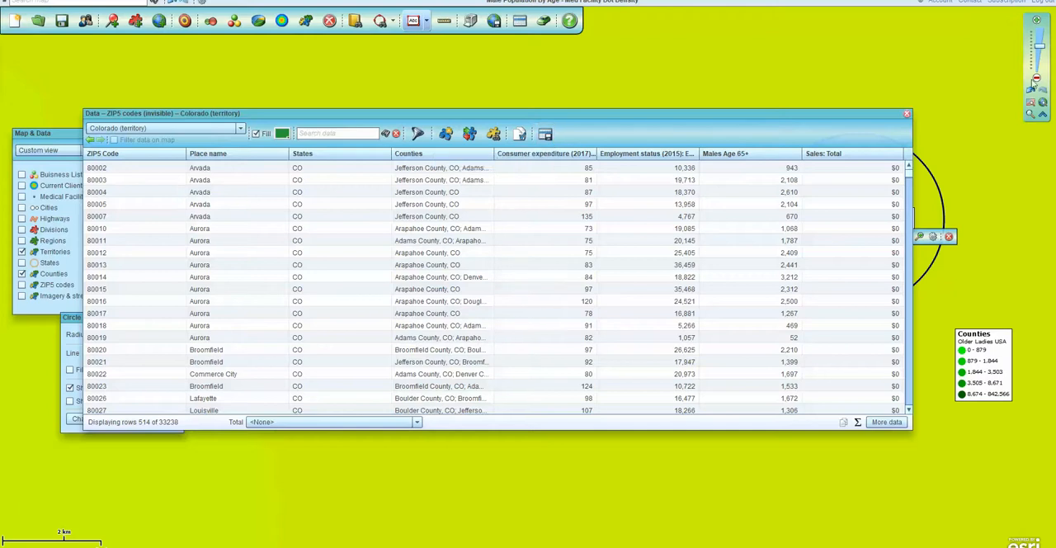
pyautogui.click(1037, 103)
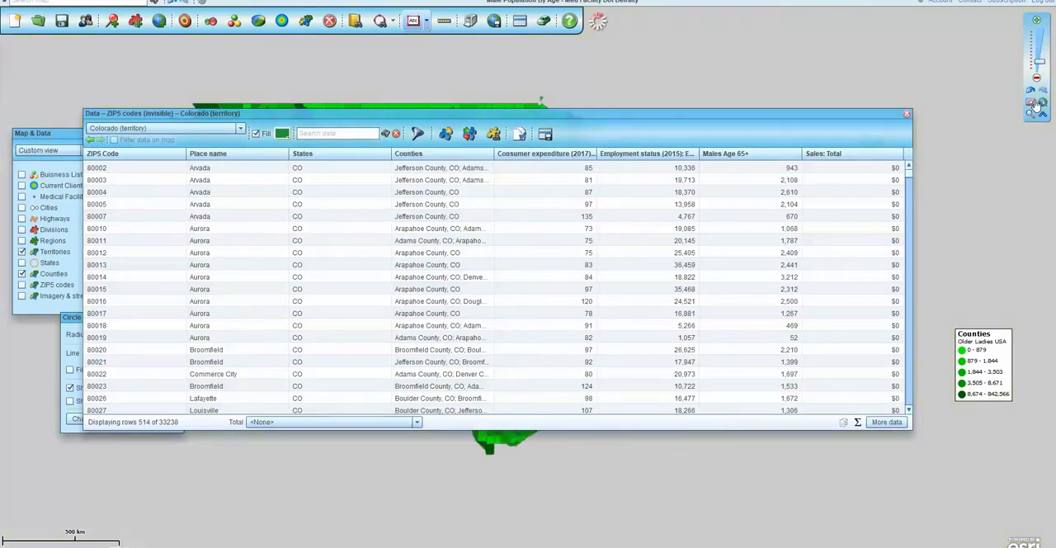
pyautogui.click(907, 113)
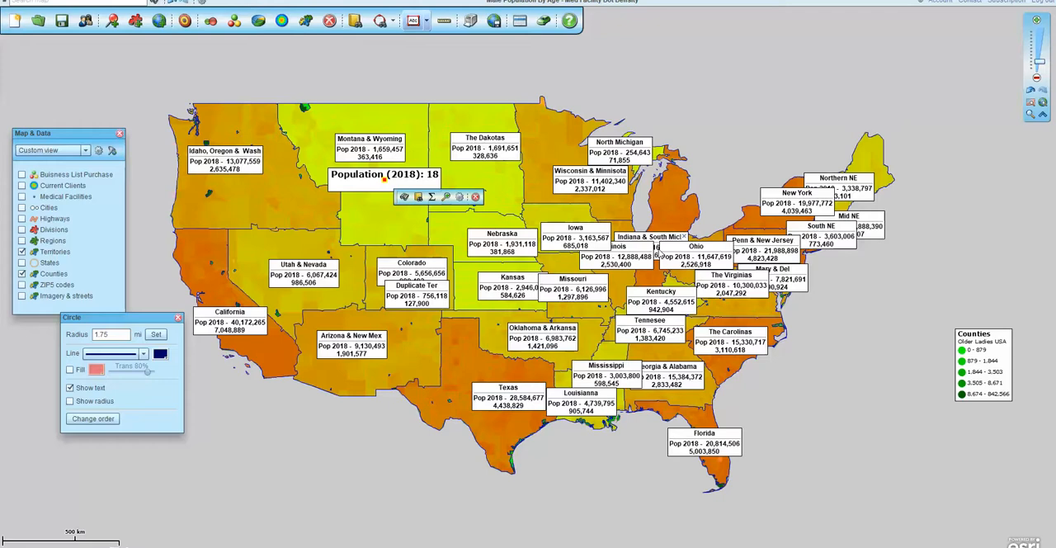
pyautogui.click(518, 21)
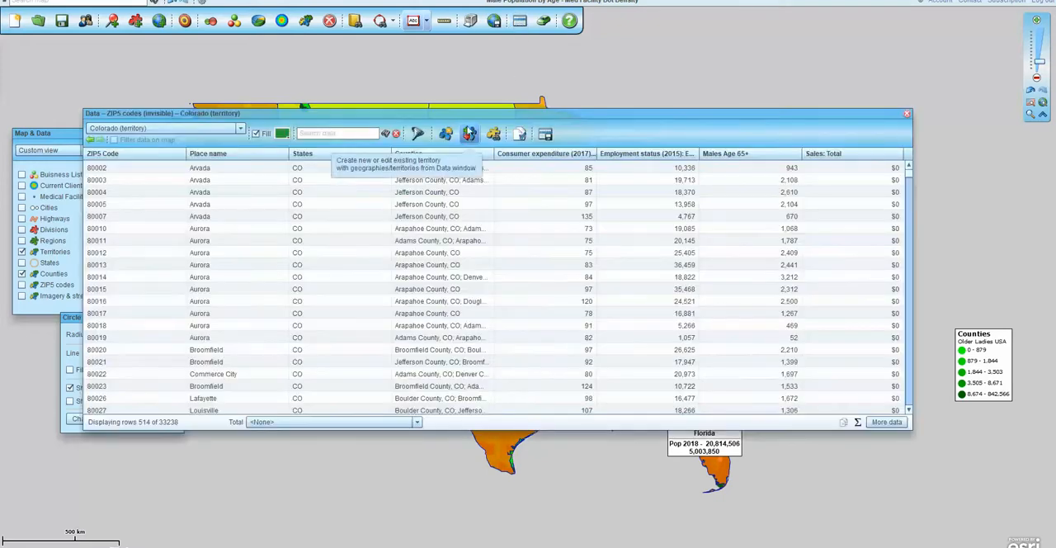
pyautogui.moveTo(569, 113); pyautogui.dragTo(705, 229)
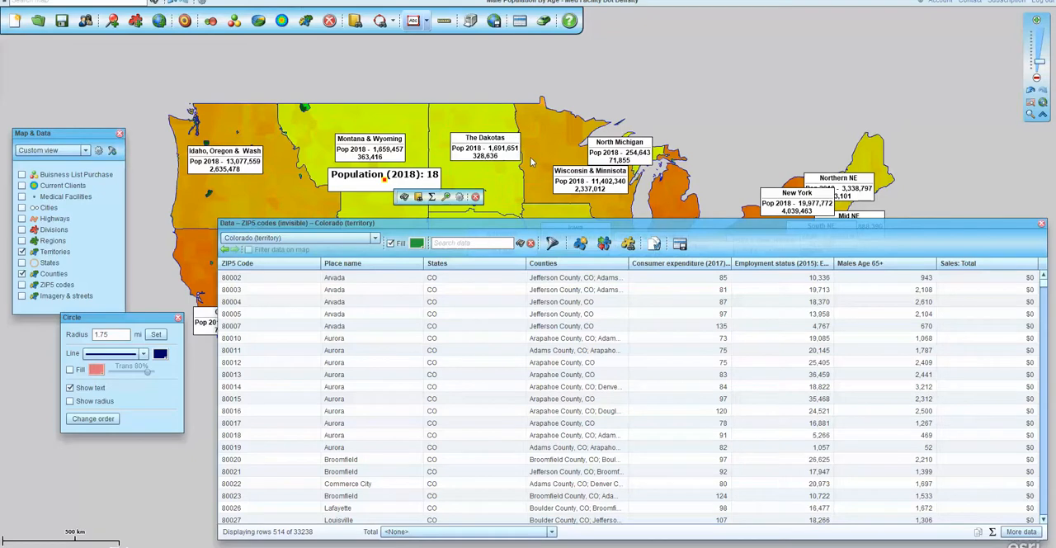
pyautogui.moveTo(532, 161)
pyautogui.click(1041, 224)
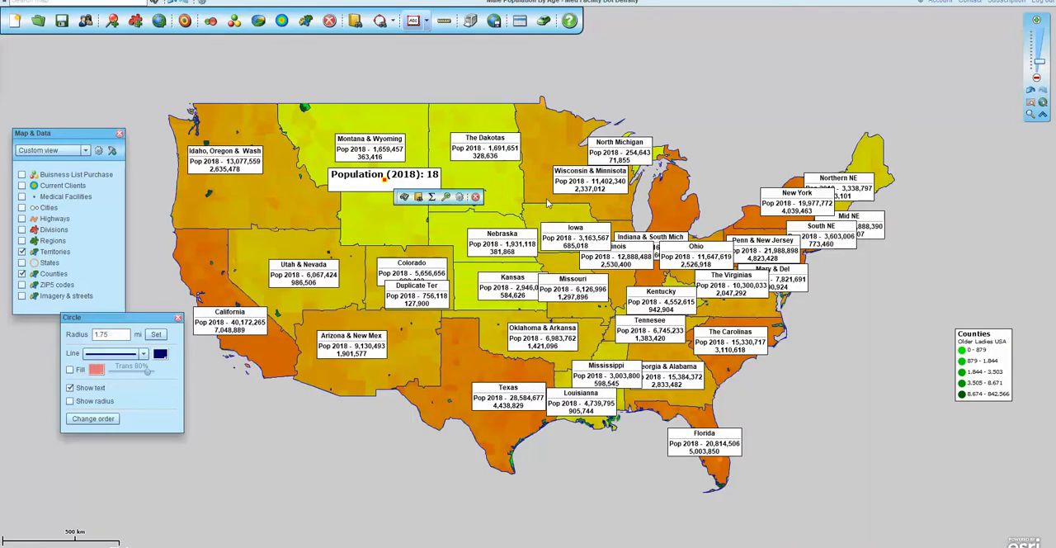
pyautogui.moveTo(547, 202)
pyautogui.click(947, 546)
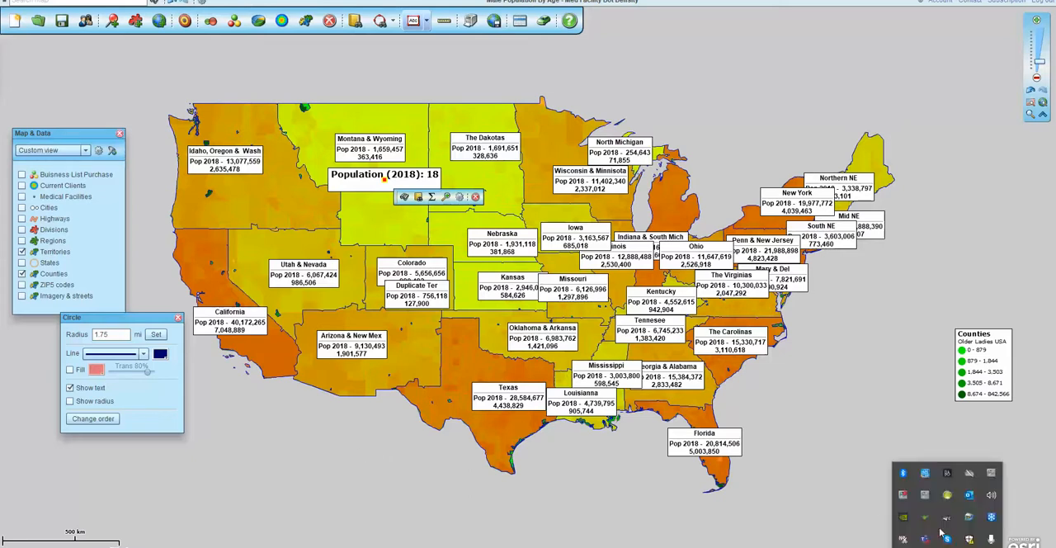